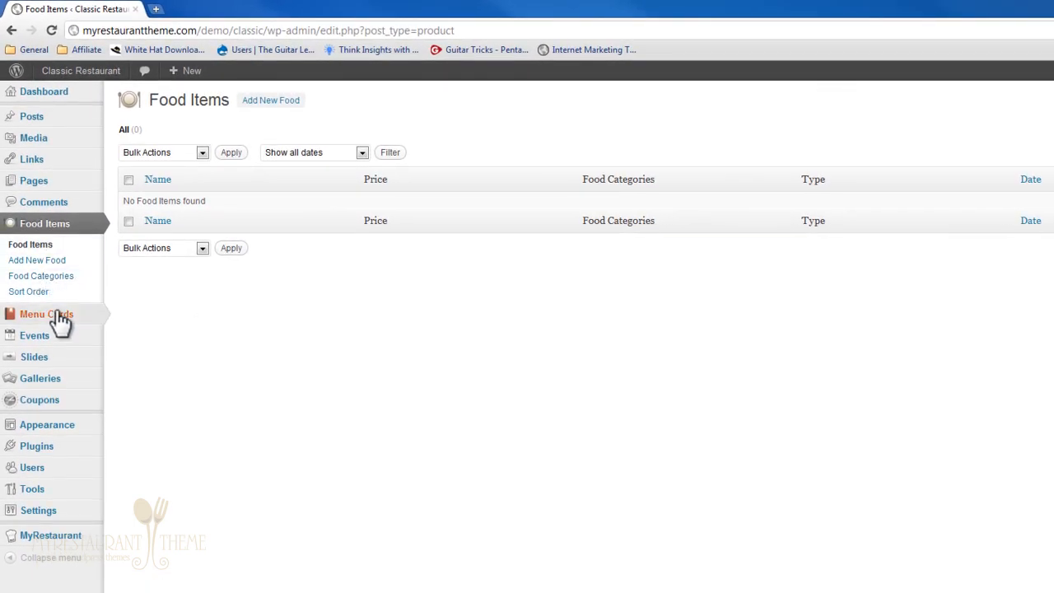
Start a new food item titled "Pepperoni Pizza" and fill its description with lorem ipsum placeholder paragraphs.
mouse_move(59, 317)
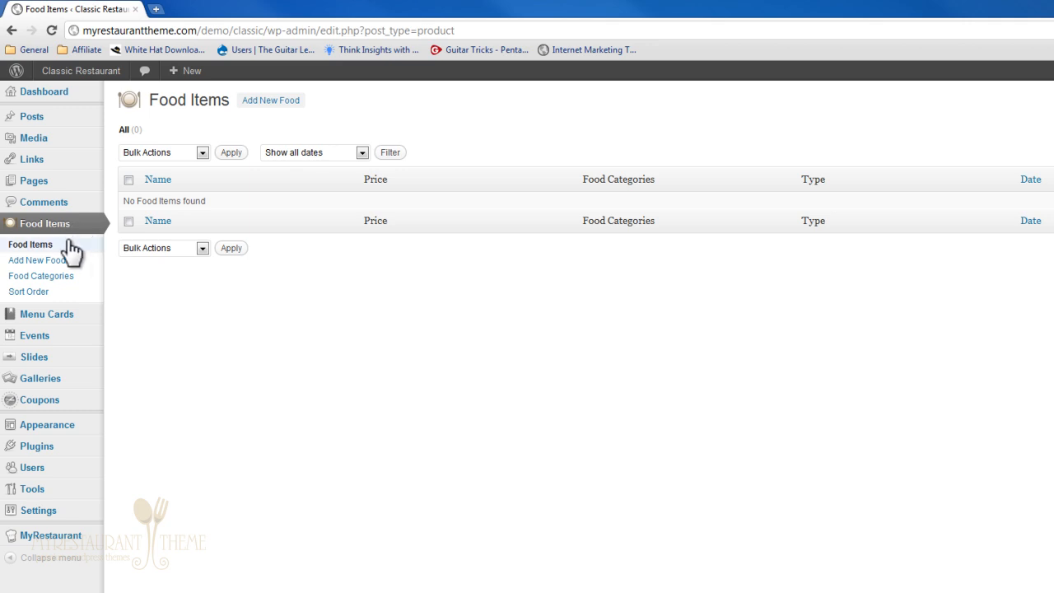
left_click(56, 260)
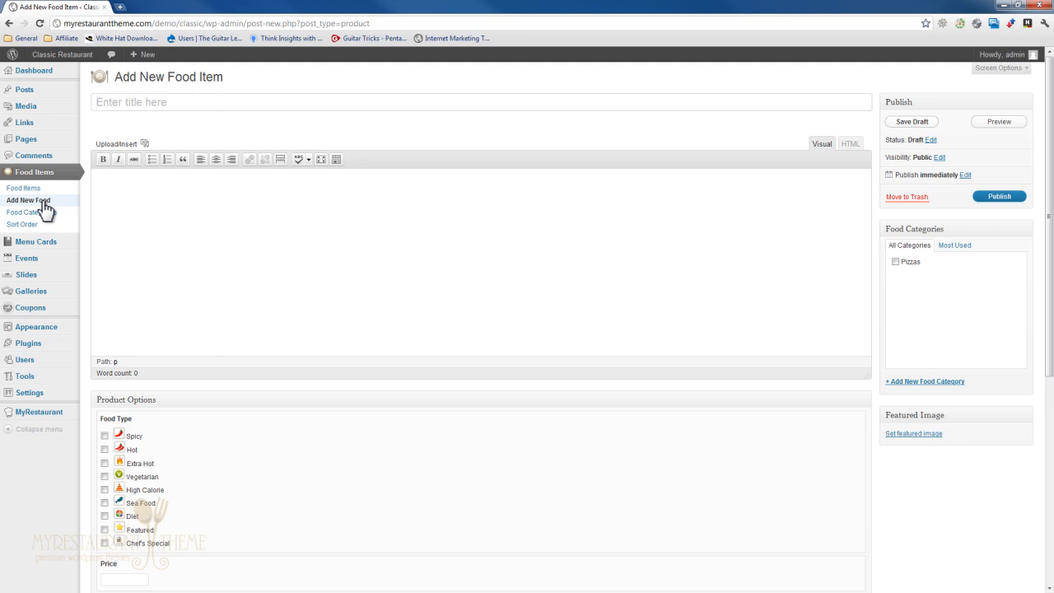
left_click(201, 100)
left_click(181, 104)
type("Pepperoni Pizza")
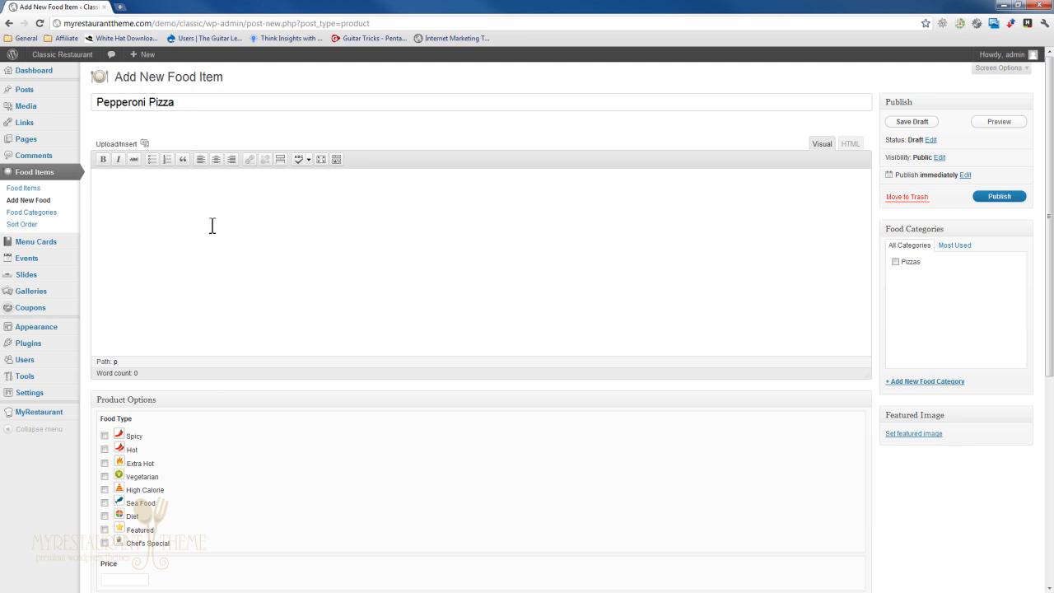
left_click(344, 245)
type("Lorem ipsum dolor sit amet, consectetur adipiscing elit. Vestibulum tincidunt orci tempus felis dapibus hendrerit. Nam molestie, ipsum sit amet dictum fermentum, nunc libero auctor justo, in lacinia libero orci quis leo. Duis dignissim tristique tempus. Cum sociis natoque penatibus et magnis dis parturient montes, nascetur ridiculus mus. Nullam faucibus aliquet odio sit amet placerat. Maecenas hendrerit tortor nec justo dictum sed auctor quam egestas. Proin blandit turpis at libero porta suscipit euismod quam pharetra. Quisque egestas, lacus quis ornare faucibus, lacus orci fringilla orci, ut hendrerit augue lorem vitae orci. Quisque tincidunt, lorem eu laoreet interdum, augue turpis tincidunt diam, vitae ornare magna mi eu arcu. Etiam scelerisque, nisl ut lacinia tincidunt, sapien augue vestibulum diam, ac bibendum felis metus facilisis magna. Aliquam erat volutpat. Duis malesuada commodo diam quis fermentum. Nullam enim arcu, aliquet sit amet gravida et, fringilla non orci.")
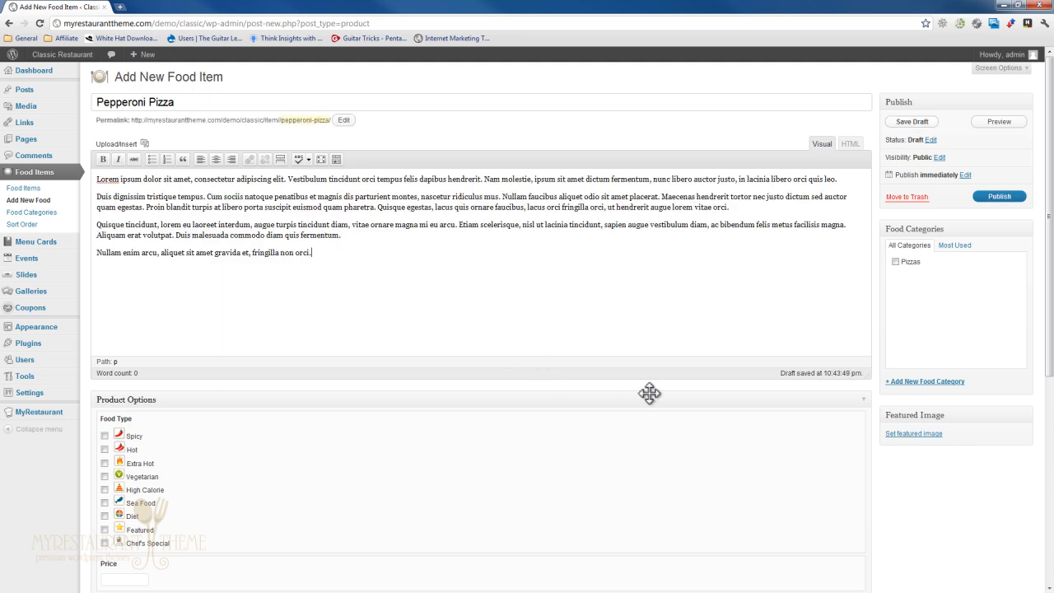
Mark the pizza's food type as Spicy in the product options.
left_click(875, 432)
scroll(877, 440, "down", 1)
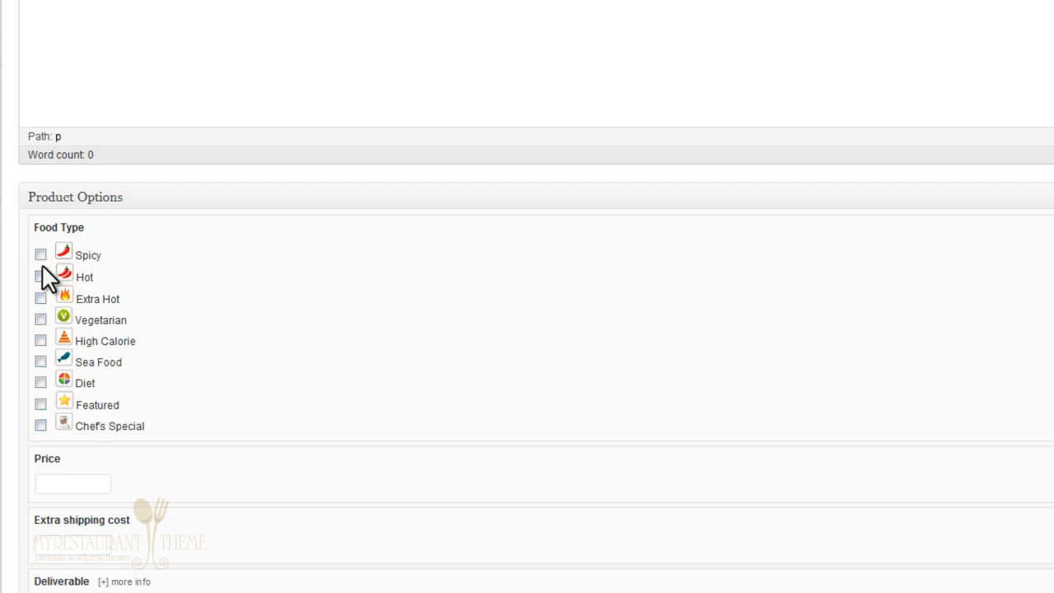
mouse_move(4, 214)
left_click(41, 254)
left_click(40, 339)
Set the food item's price to 8.99 and its extra shipping cost to 1.
scroll(24, 354, "down", 3)
left_click(71, 223)
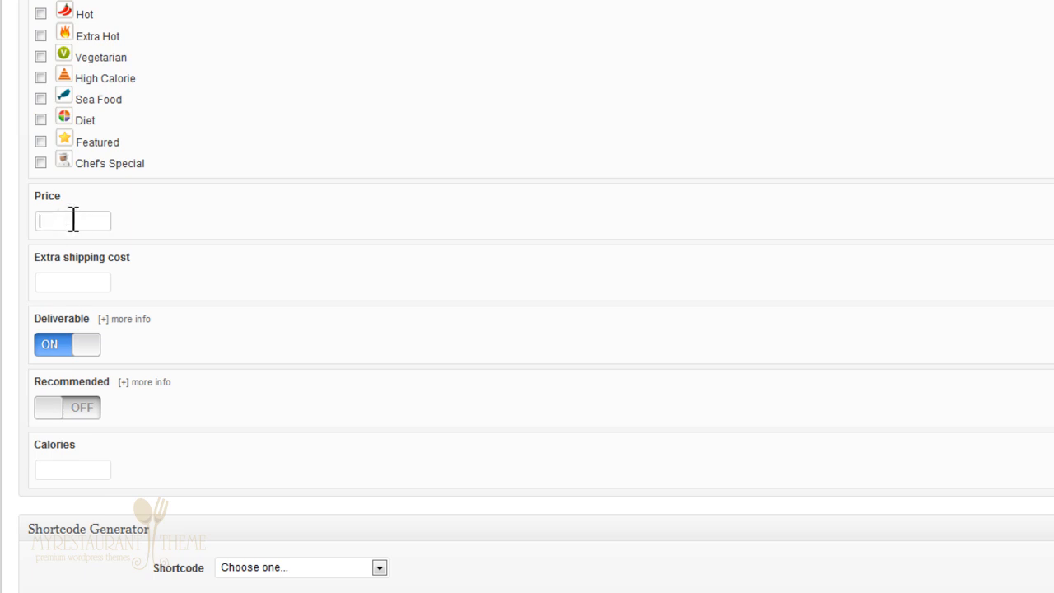
type("8.99")
left_click(107, 284)
type("1")
left_click(171, 260)
Turn on the Recommended option, check its explanation, and set the calories to 500.
left_click(56, 409)
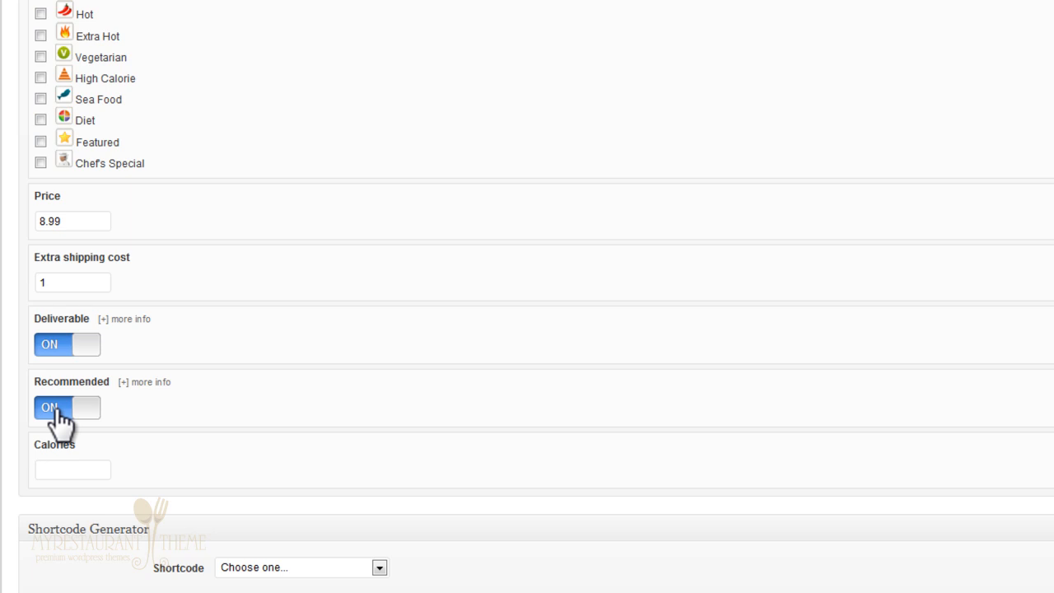
left_click(122, 384)
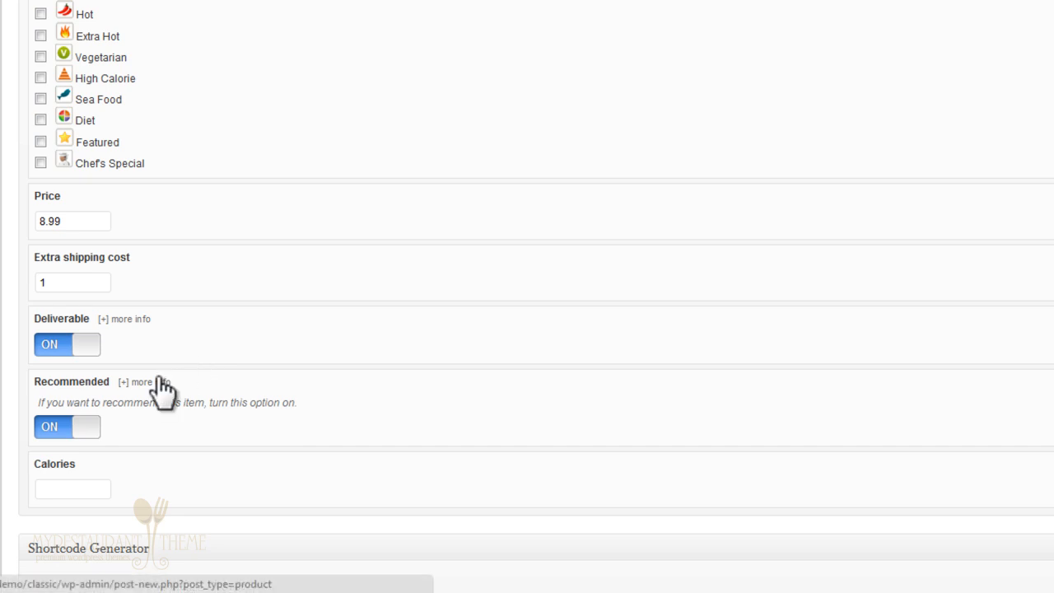
left_click(151, 381)
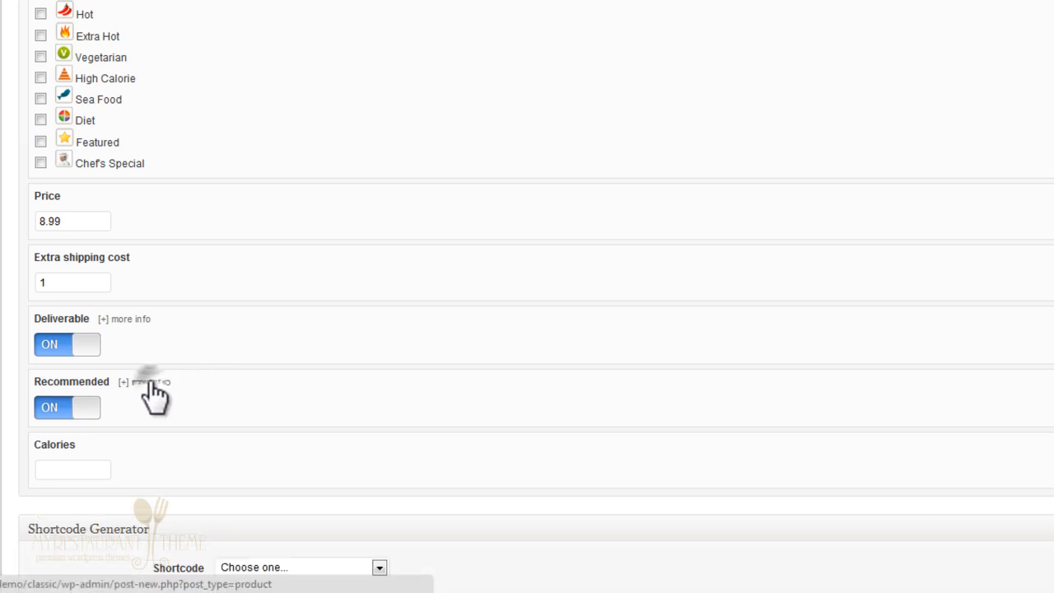
left_click(60, 466)
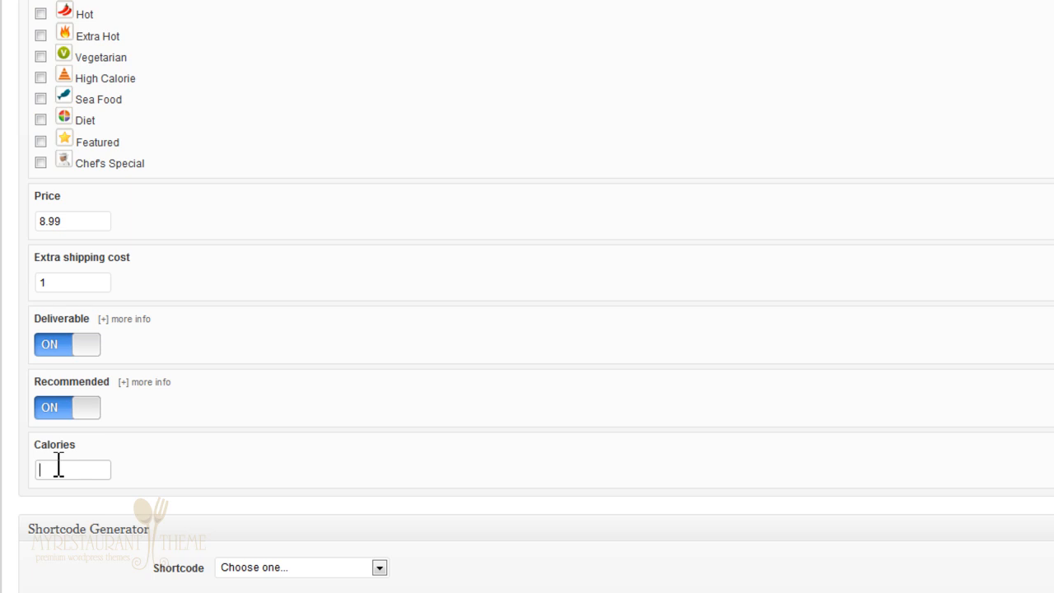
type("500")
left_click(6, 434)
Upload pizza2.jpg from the foods folder through the featured image dialog.
scroll(28, 430, "up", 5)
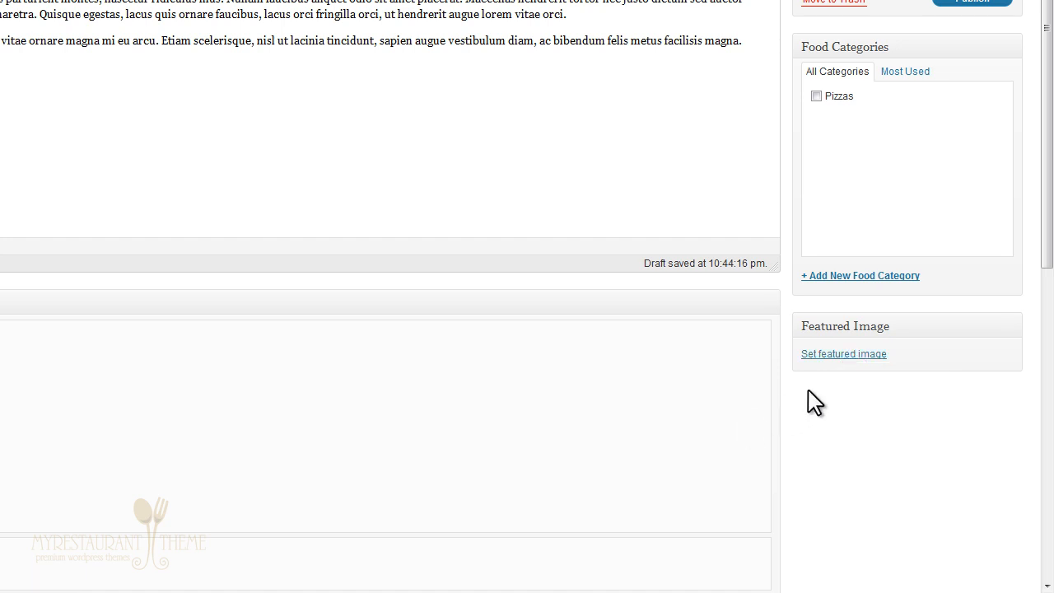
left_click(873, 356)
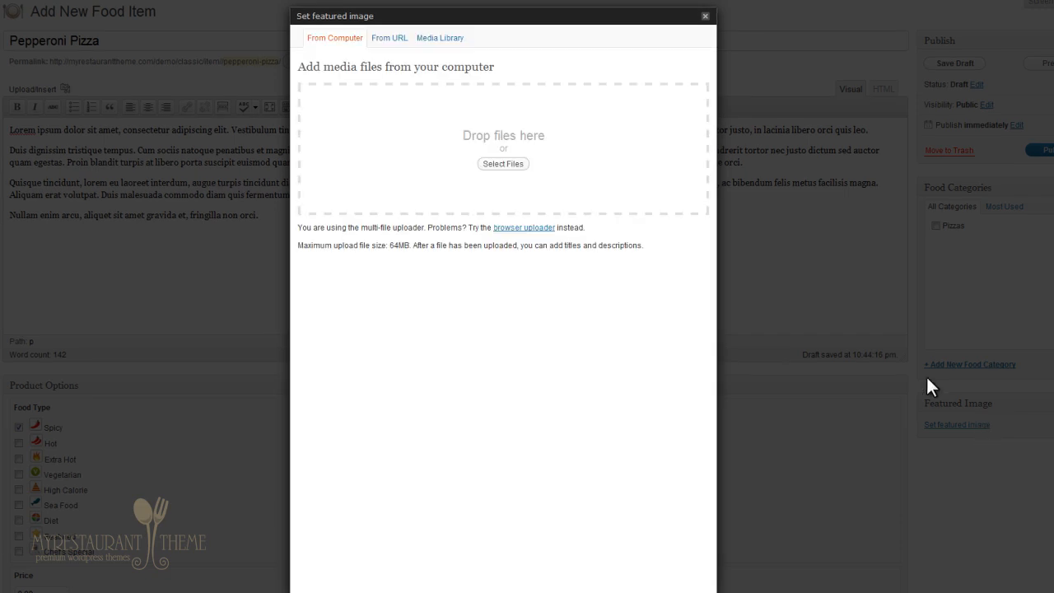
left_click(517, 164)
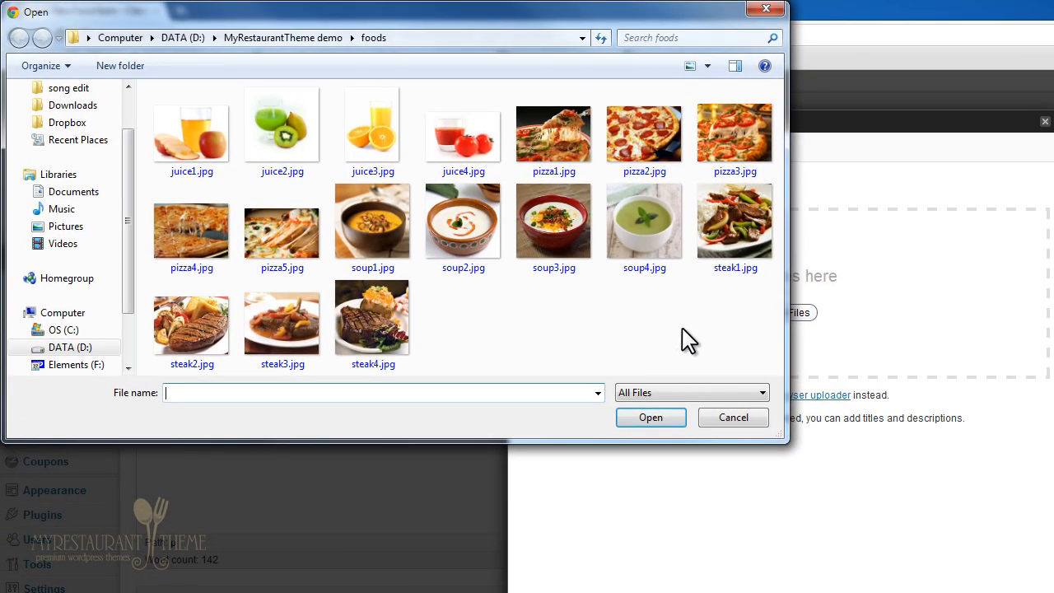
left_click(643, 133)
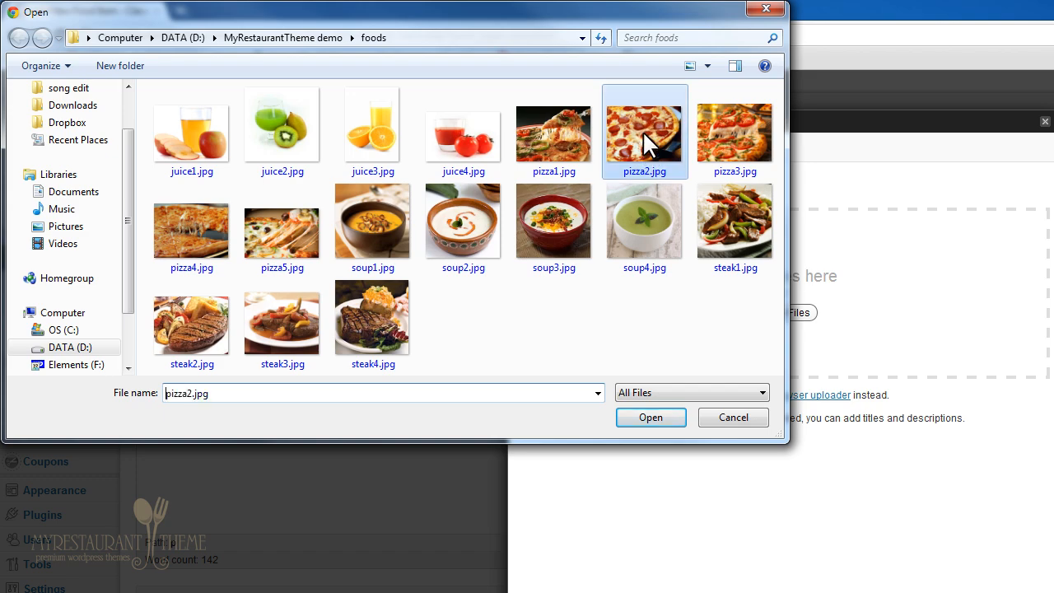
left_click(654, 421)
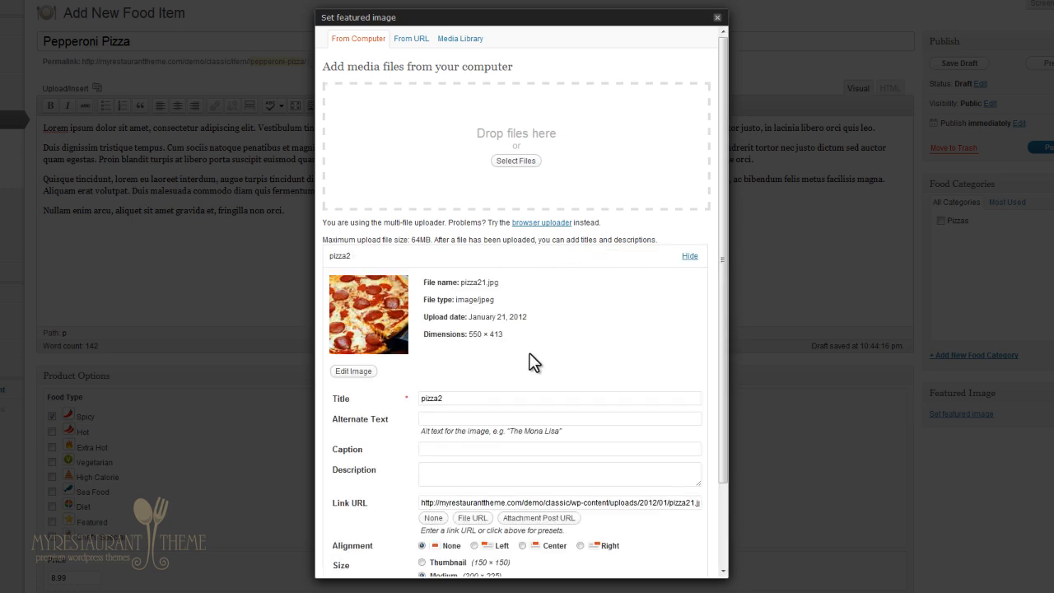
Set both the title and the alternate text of the uploaded image to "Pepperoni Pizza".
scroll(532, 358, "down", 2)
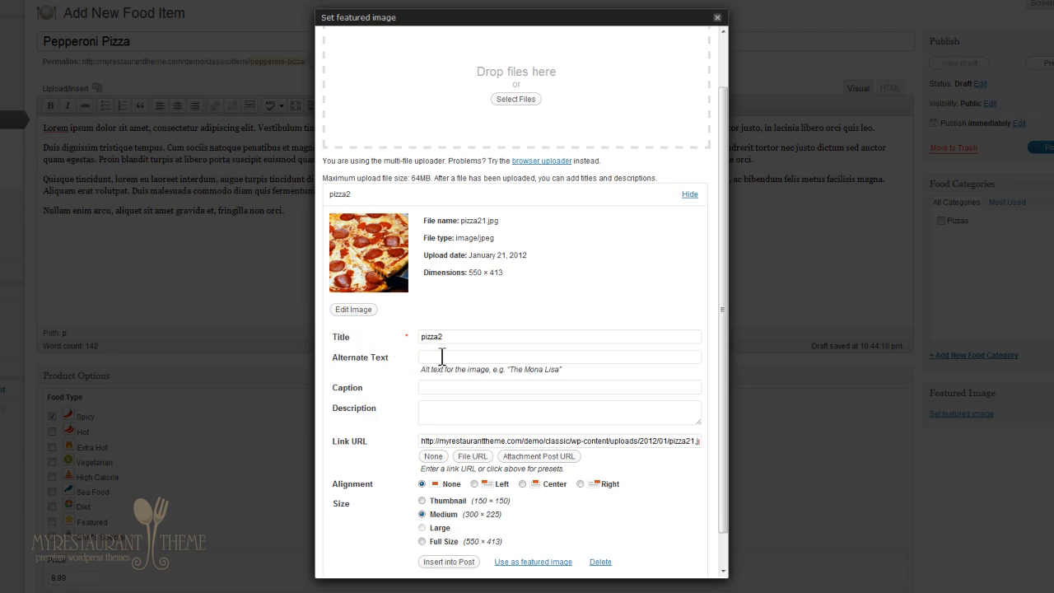
double_click(470, 336)
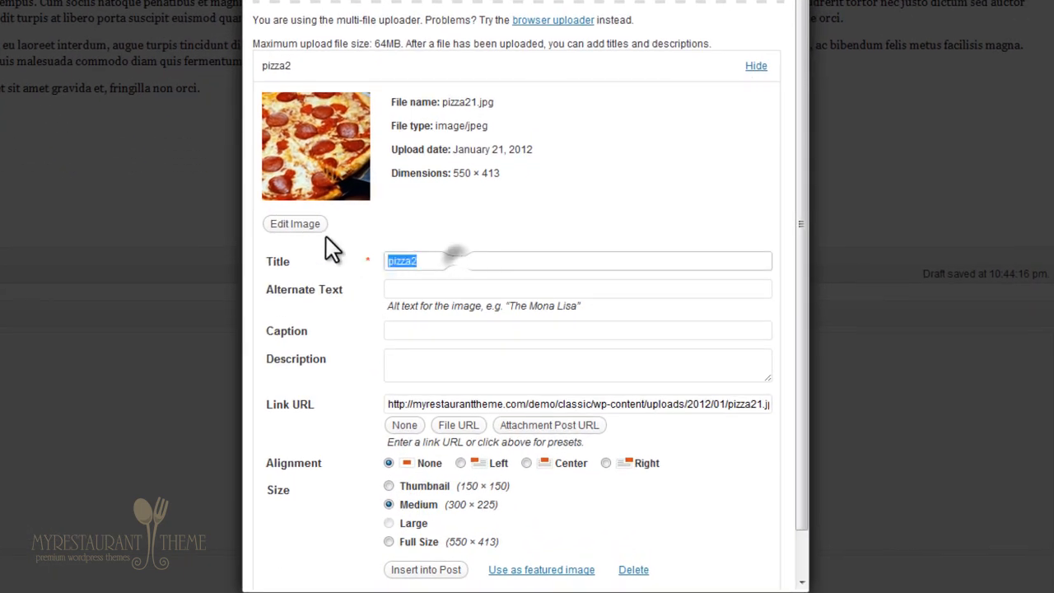
type("Pepperoni Pizza")
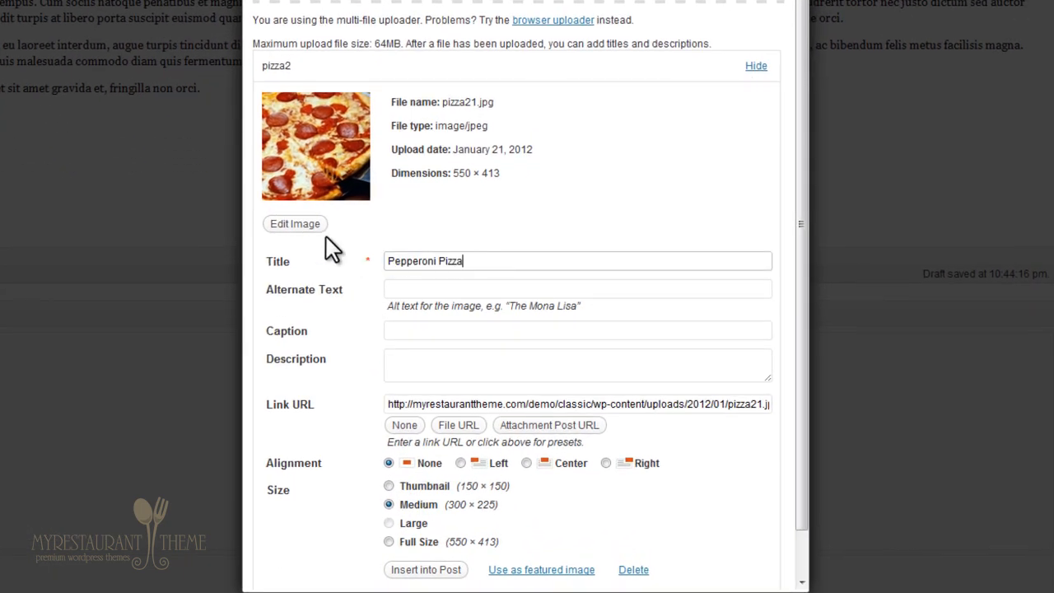
left_click(443, 289)
type("Pepperoni Pizza")
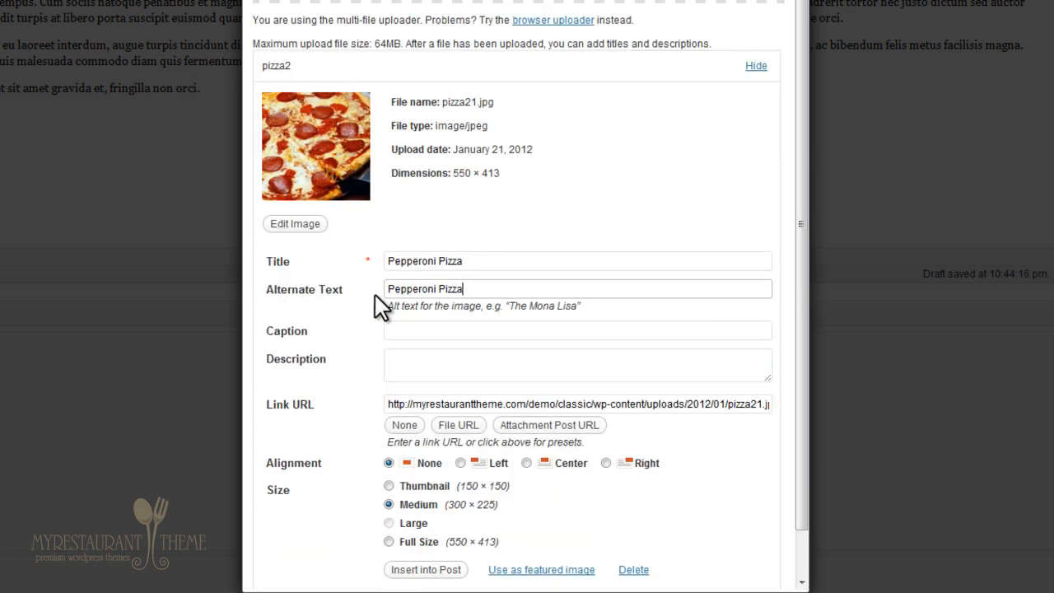
Use the uploaded pizza picture as the food item's featured image and close the image dialog.
scroll(381, 306, "down", 1)
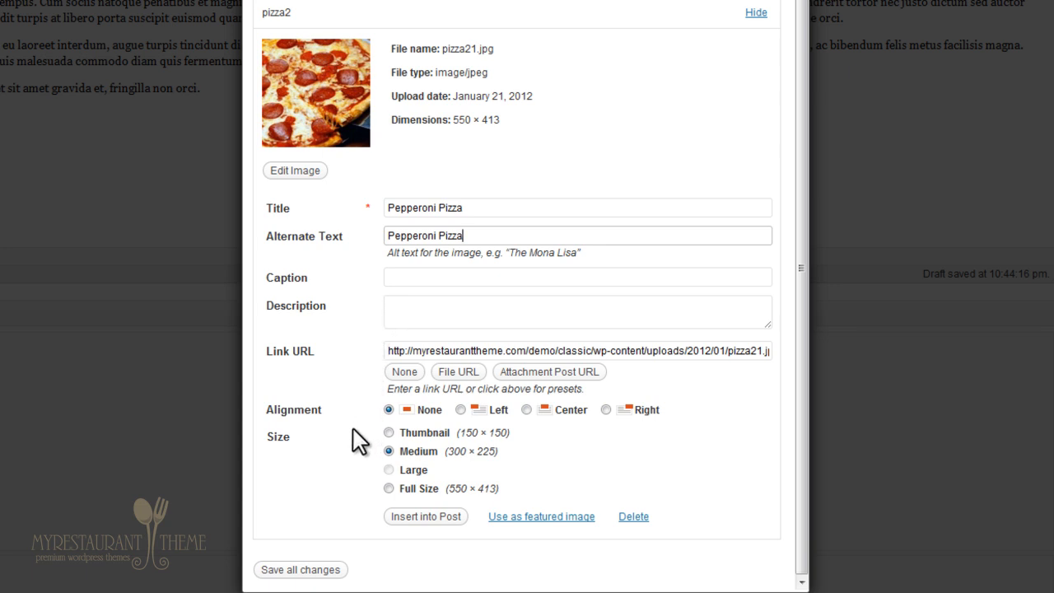
left_click(533, 517)
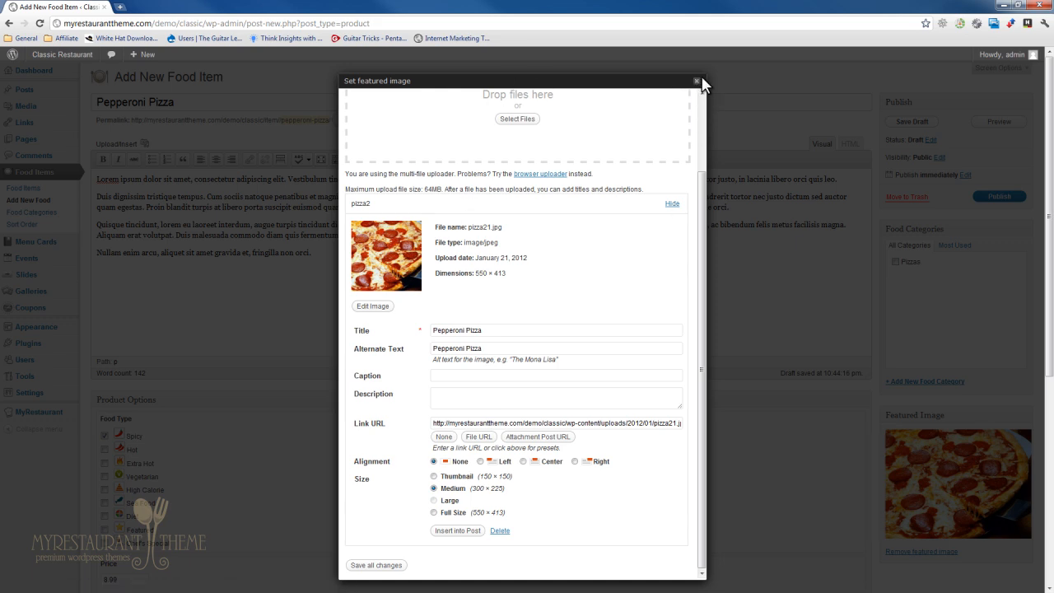
left_click(698, 81)
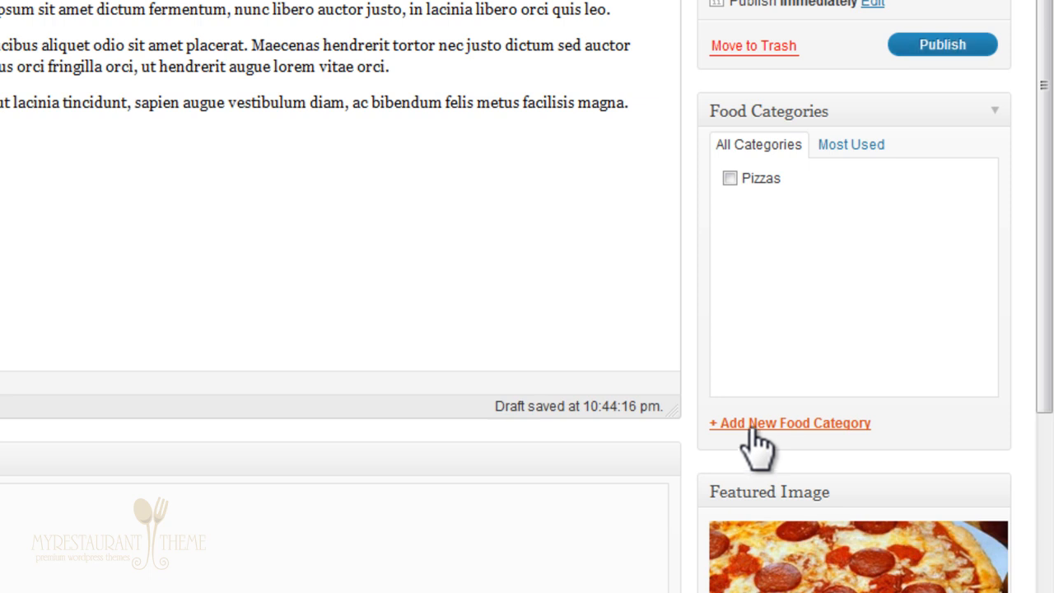
Assign the food item to the Pizzas category and publish it.
left_click(731, 179)
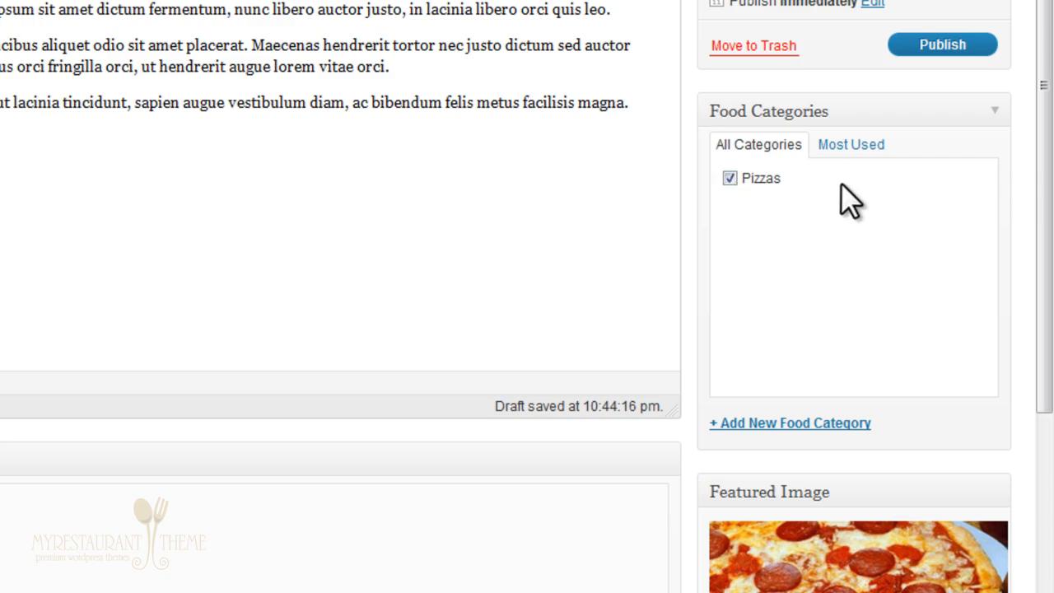
left_click(942, 46)
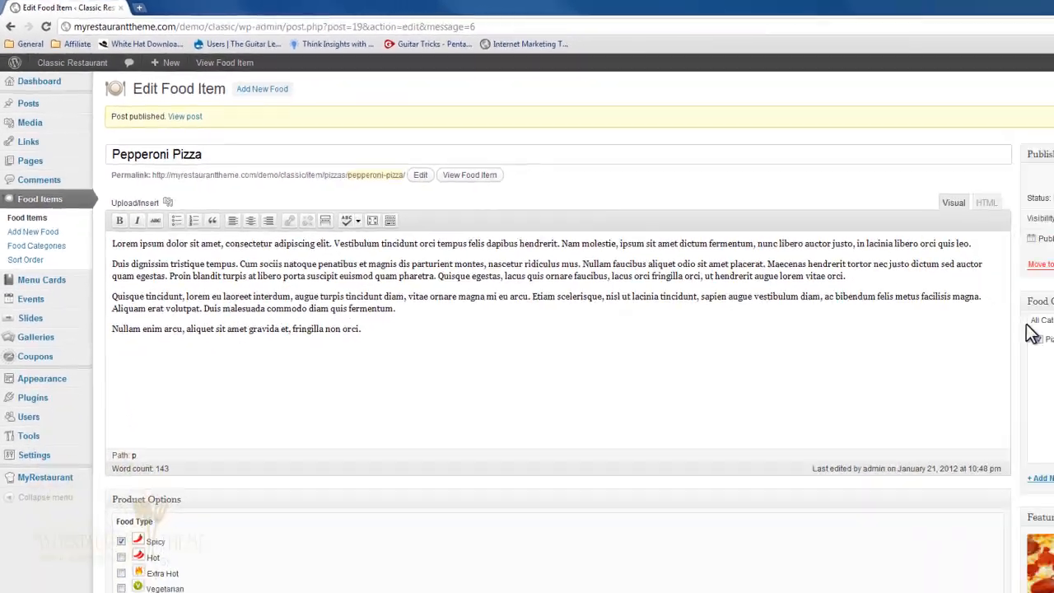
Review the published food item's settings and save it again with an update.
scroll(880, 283, "down", 3)
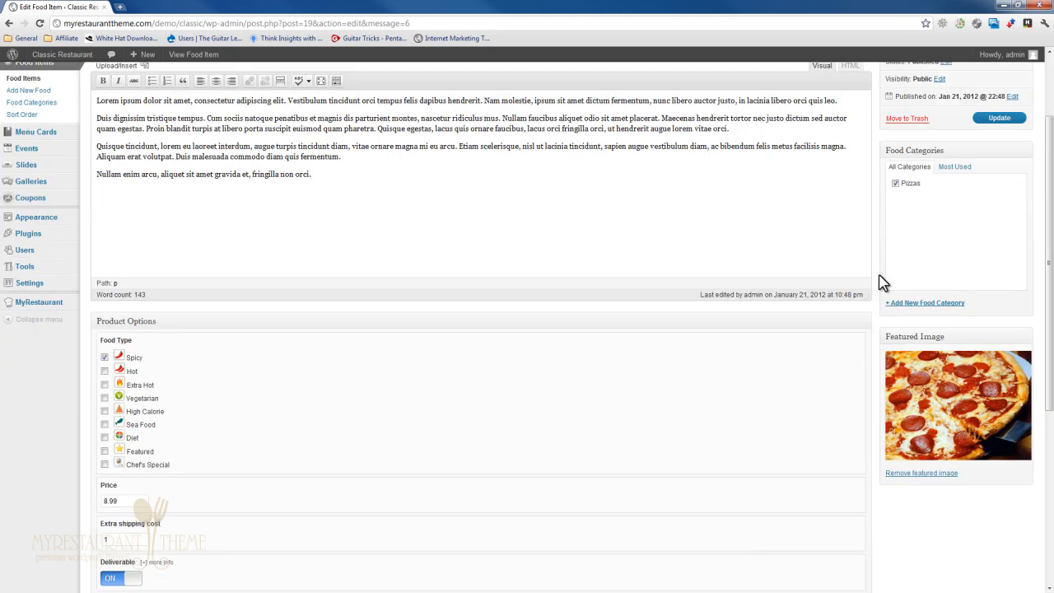
scroll(879, 283, "down", 2)
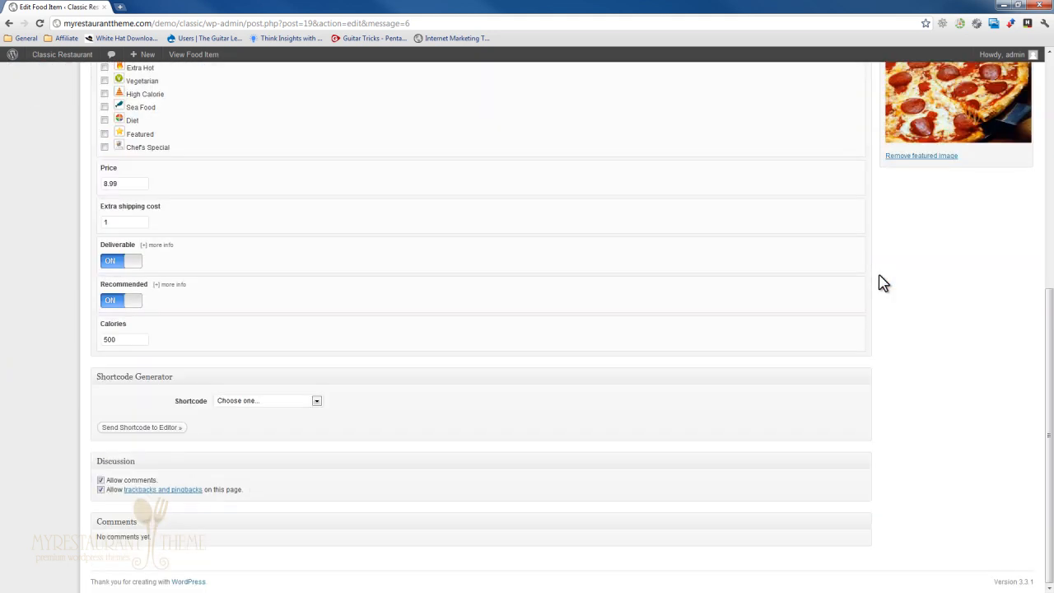
scroll(879, 282, "up", 5)
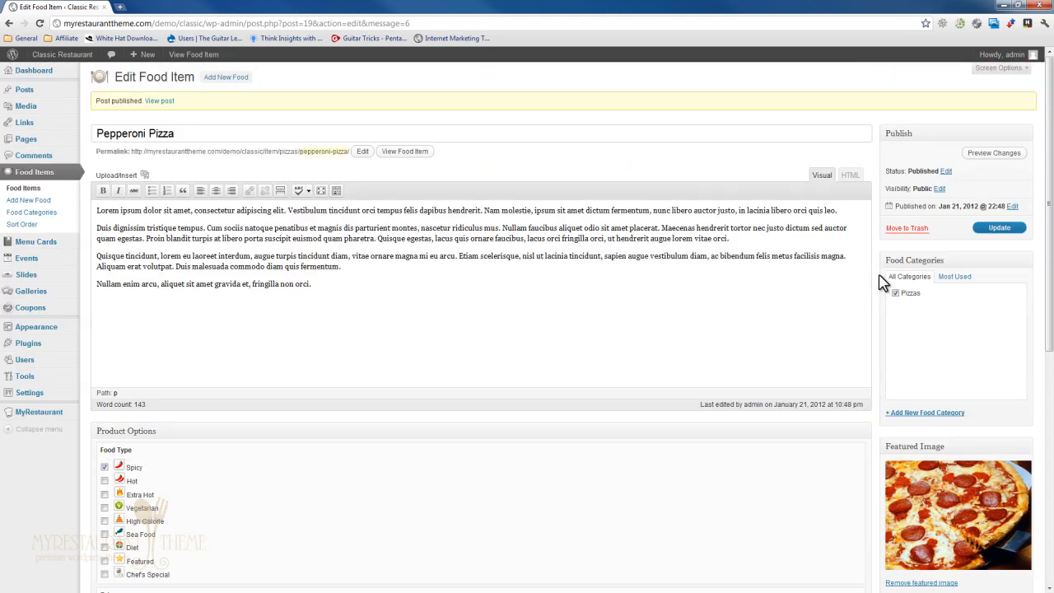
left_click(1000, 228)
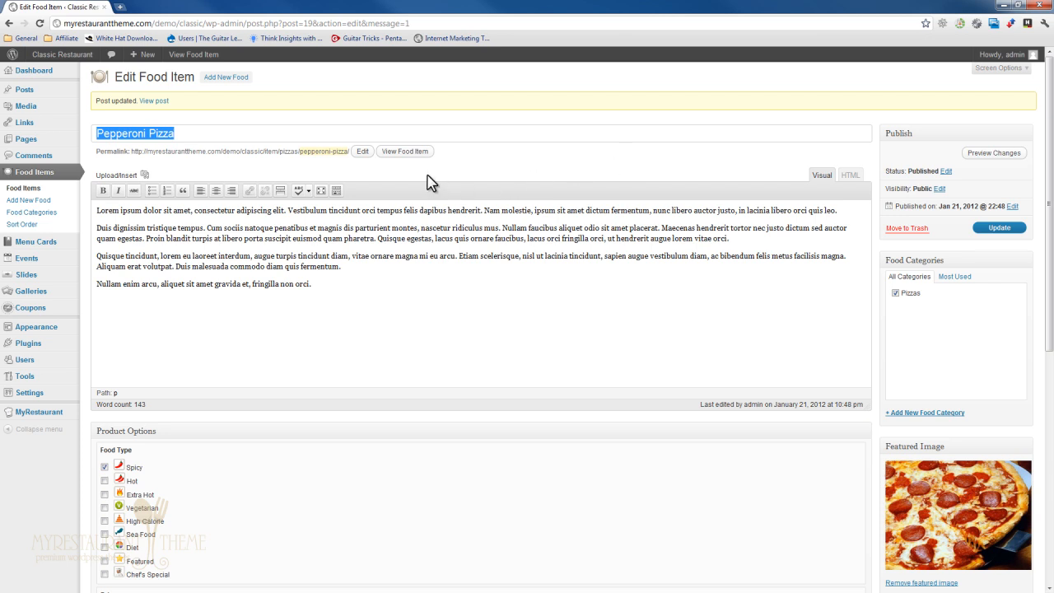
View the Pepperoni Pizza page on the website and add one pizza to the shopping cart.
left_click(407, 152)
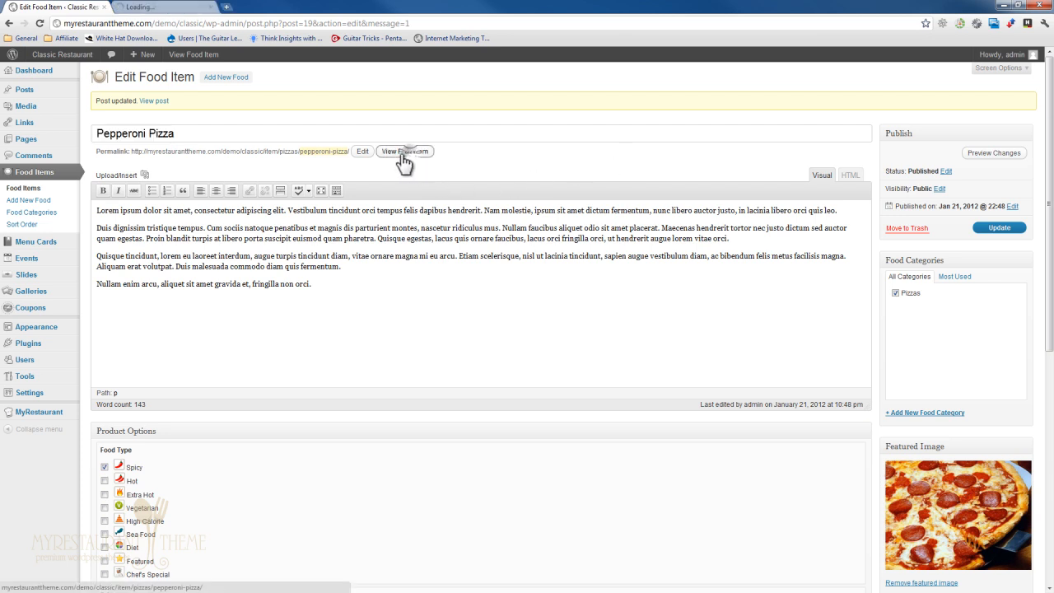
left_click(173, 10)
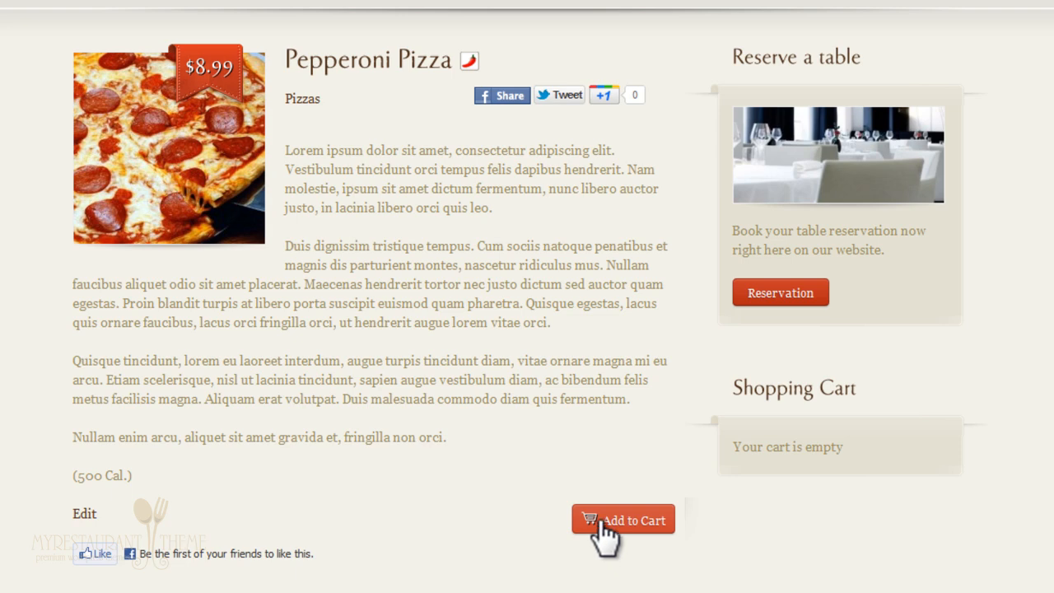
left_click(599, 531)
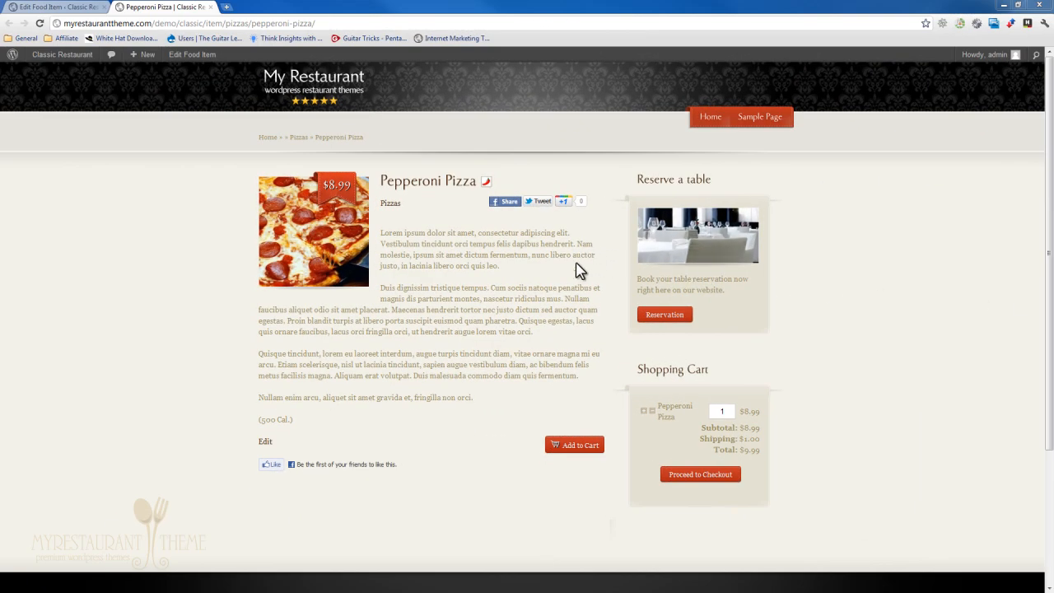
Return to the site's admin dashboard and open the list of food items.
mouse_move(65, 56)
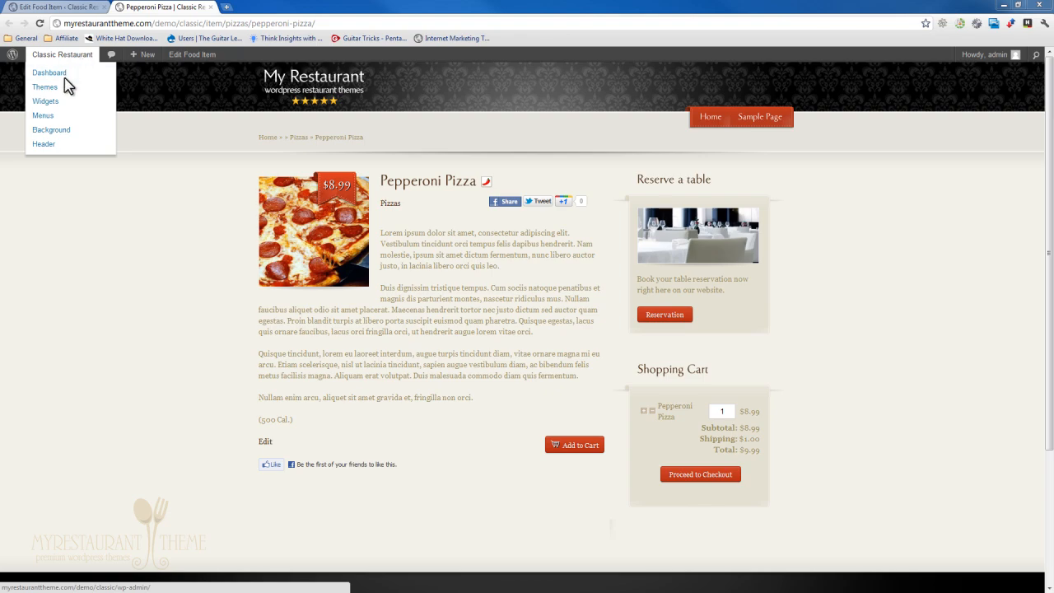
left_click(55, 74)
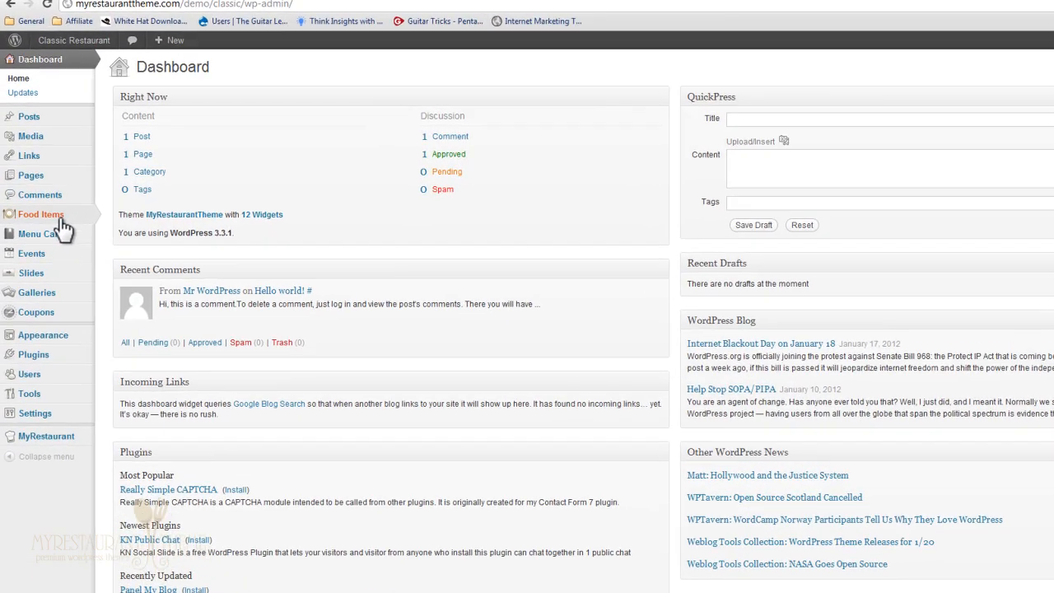
mouse_move(48, 203)
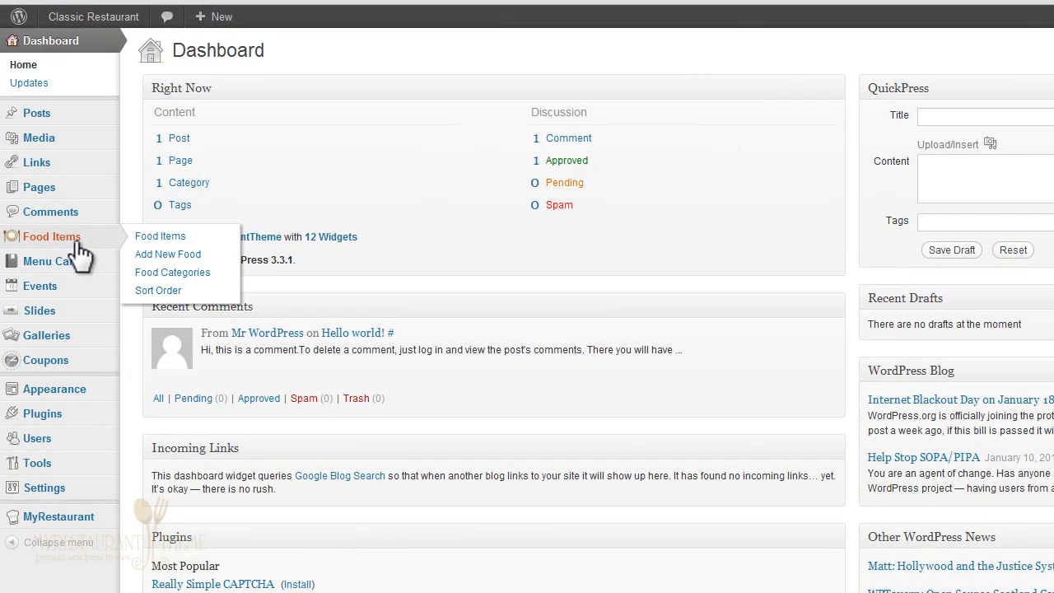
left_click(80, 246)
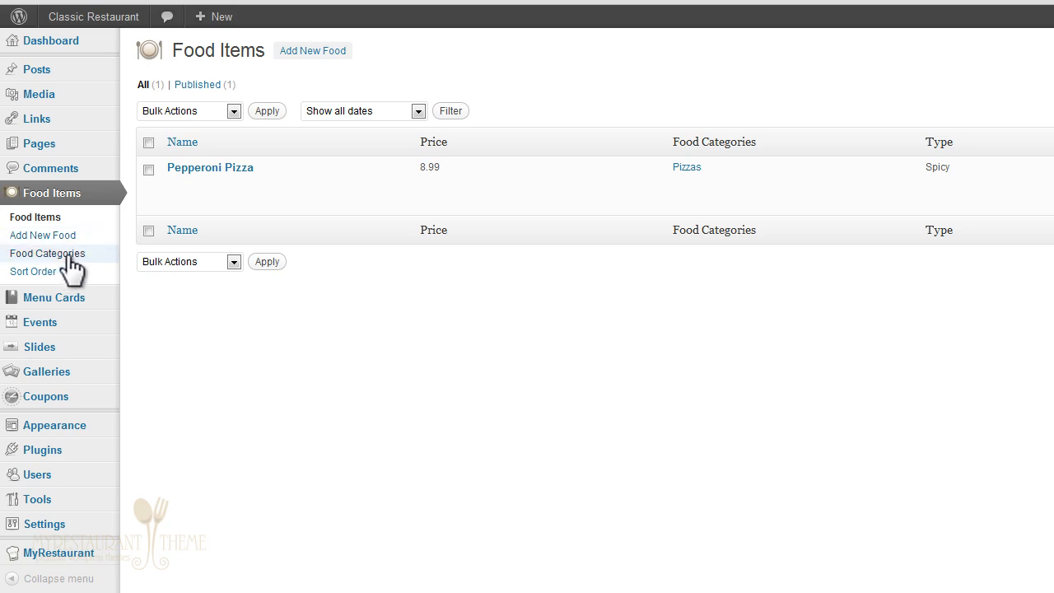
Give the Pizzas food category the description "Try any of our authentic, Italian pizzas made to perfection with the finest fresh ingredients this side of the globe." and update it.
left_click(71, 257)
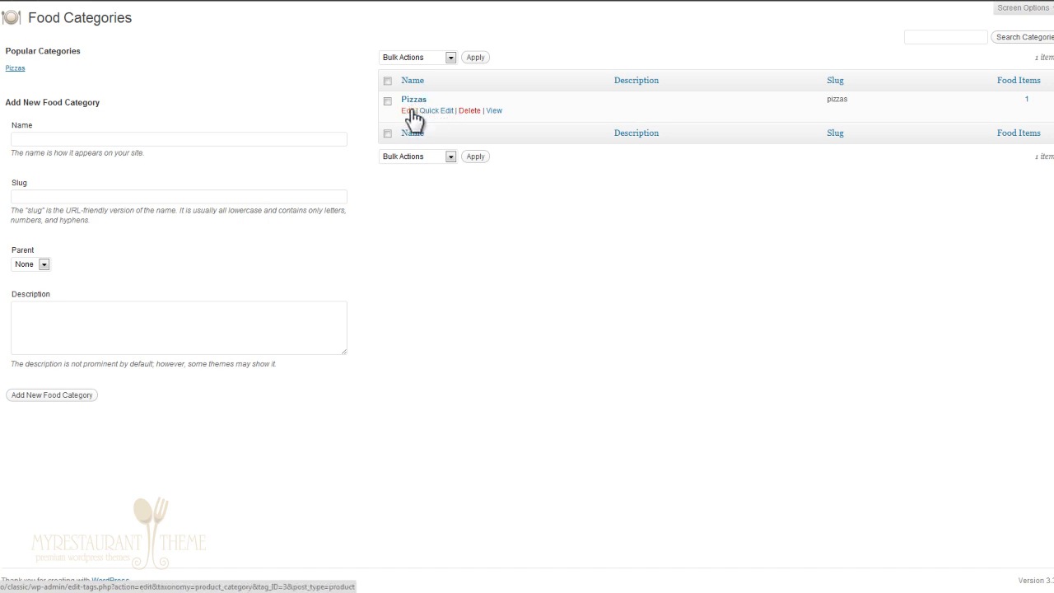
left_click(410, 112)
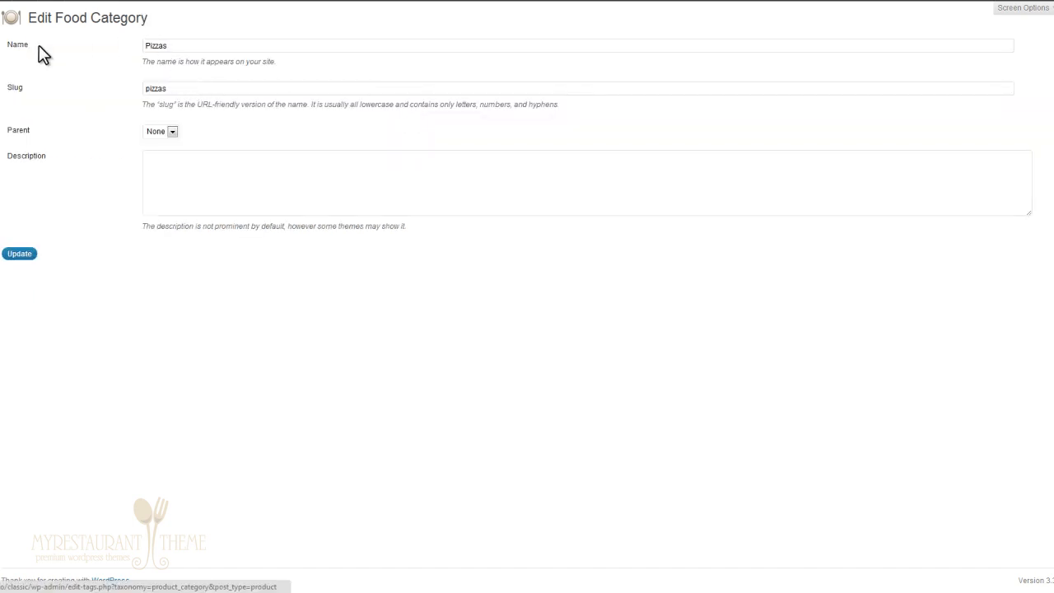
left_click(185, 89)
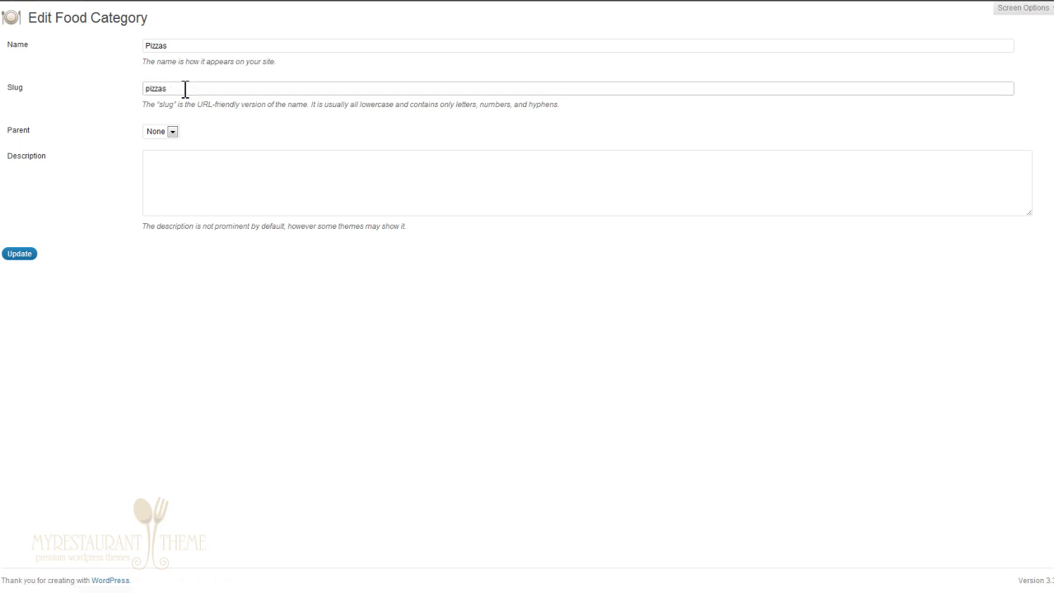
left_click(205, 193)
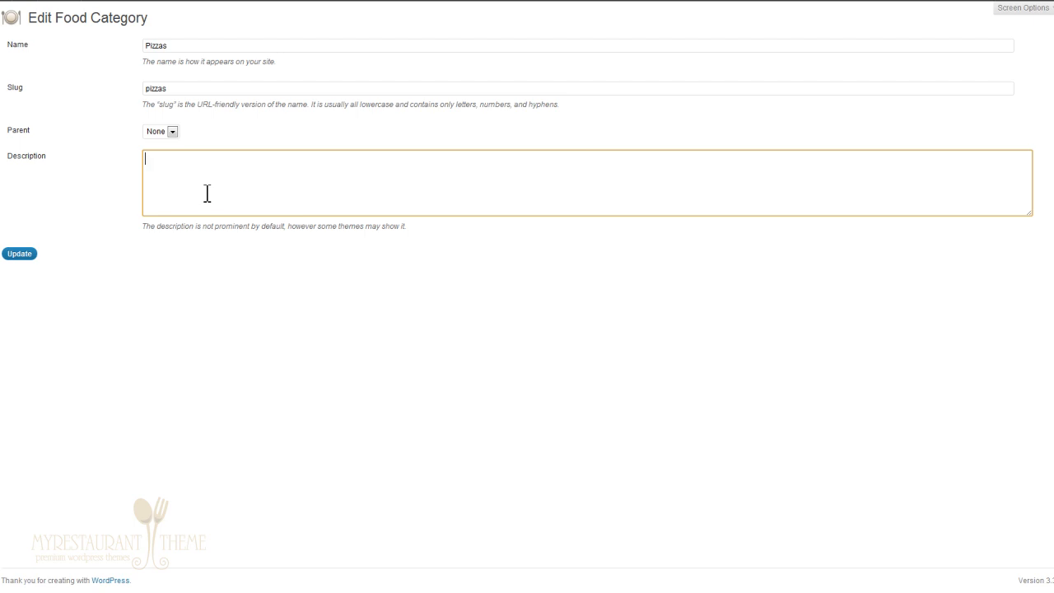
type("Try any of our authentic, Italian pizzas made to perfection with the finest fresh ingredients this side of the globe.")
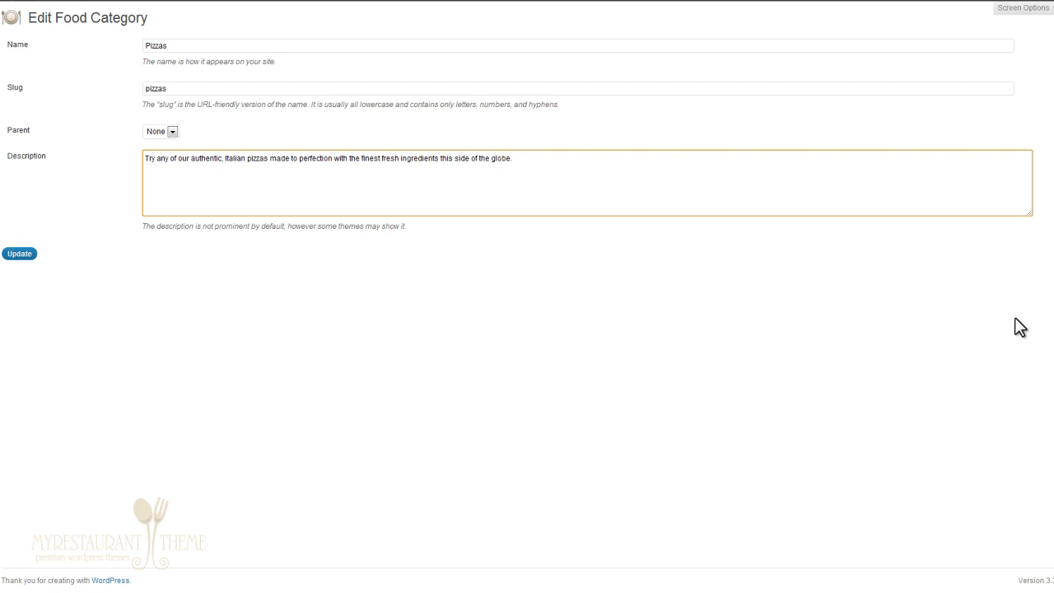
left_click(19, 255)
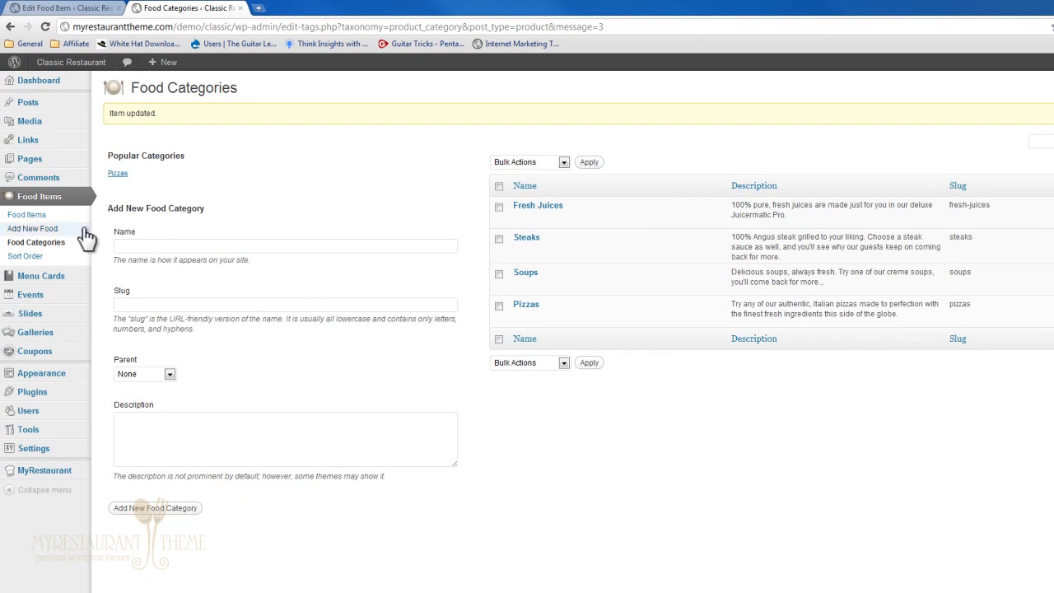
Start a new food item from the food items list and look over the food categories it can be assigned to.
left_click(39, 216)
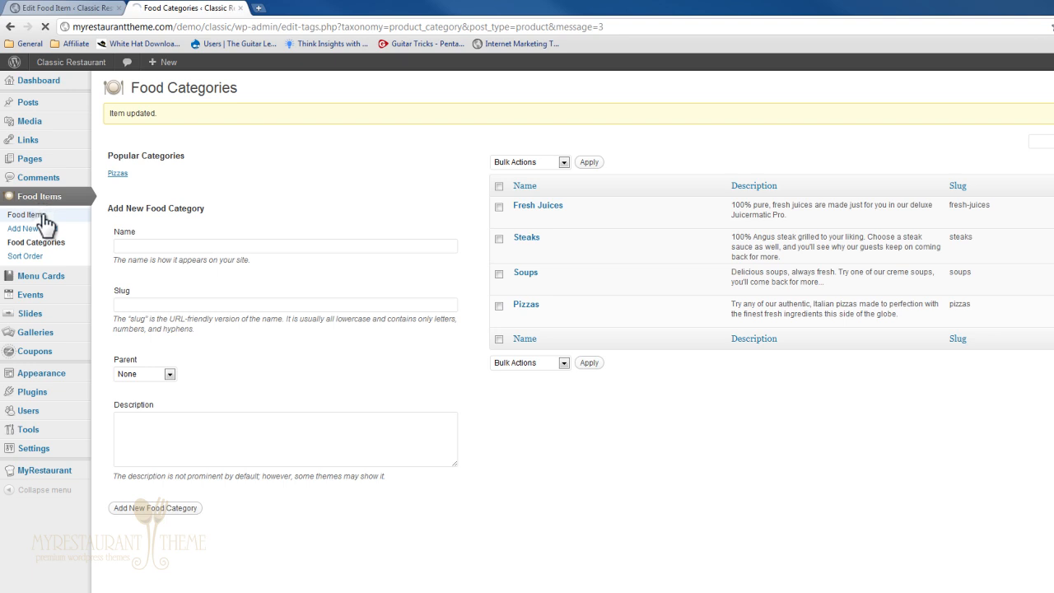
mouse_move(143, 188)
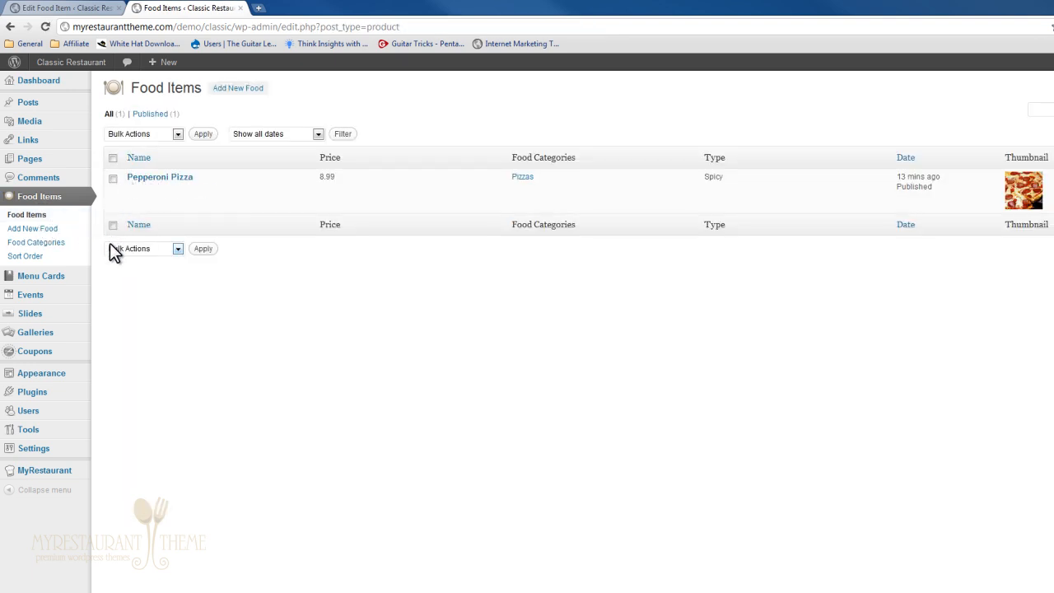
left_click(33, 229)
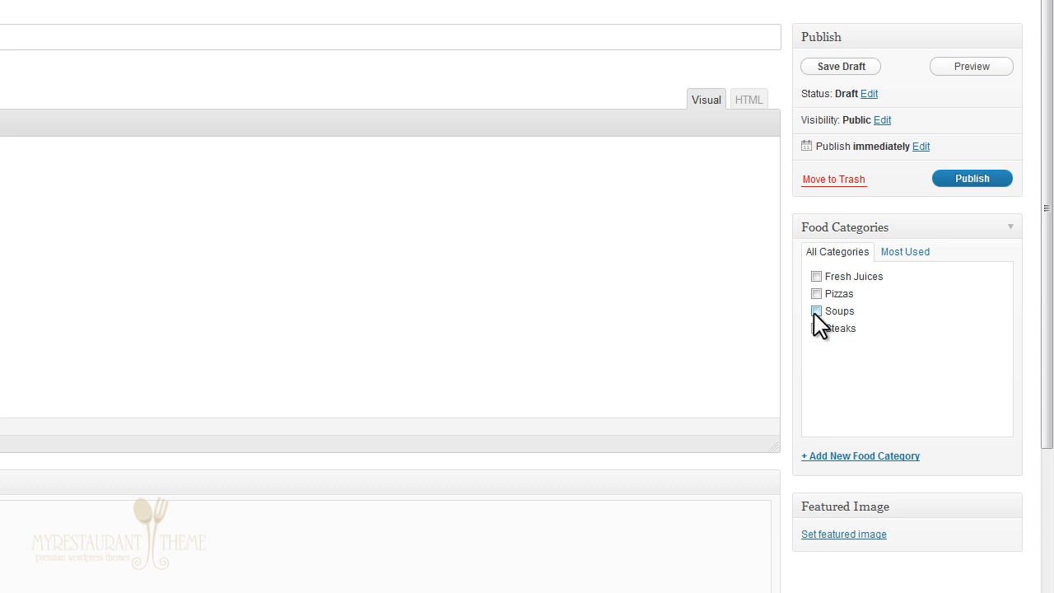
left_click(817, 277)
left_click(817, 278)
left_click(817, 311)
left_click(817, 311)
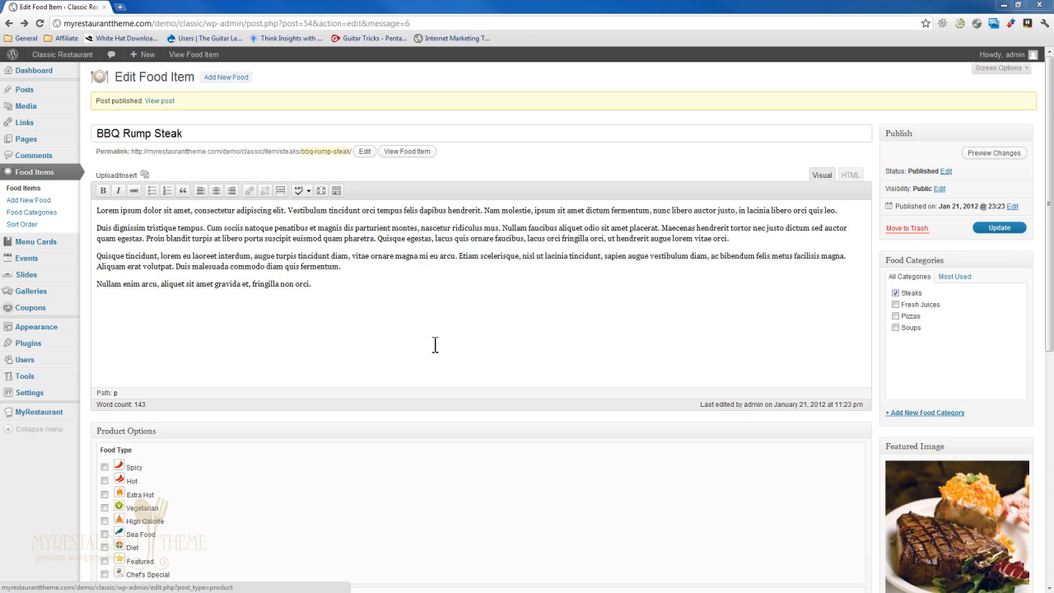
Open the food items list and look through all published items with their prices, categories, types and thumbnails.
left_click(46, 189)
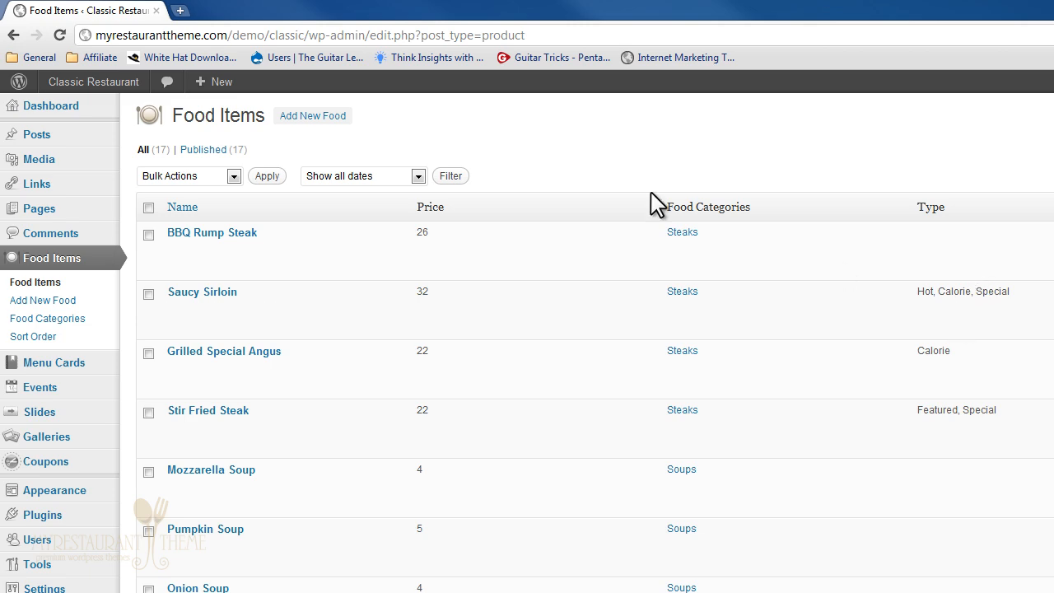
left_click(13, 34)
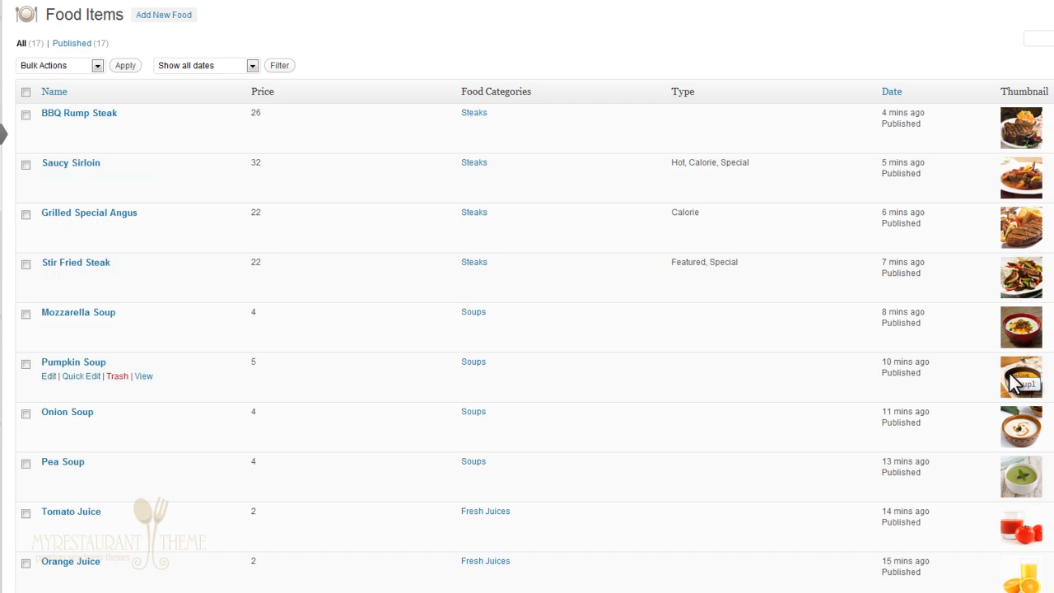
scroll(1017, 380, "down", 5)
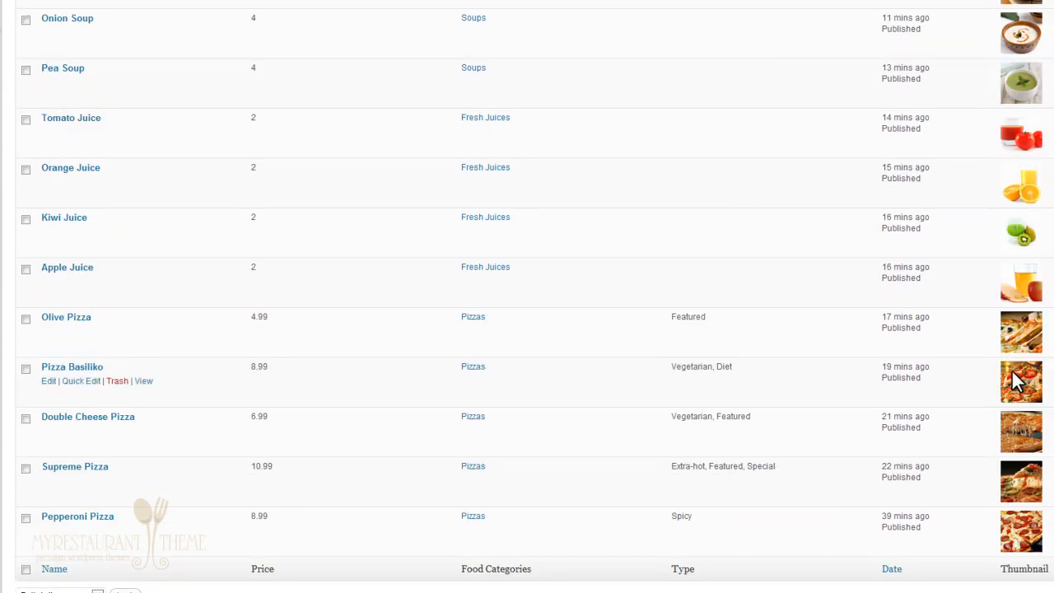
scroll(1017, 380, "up", 5)
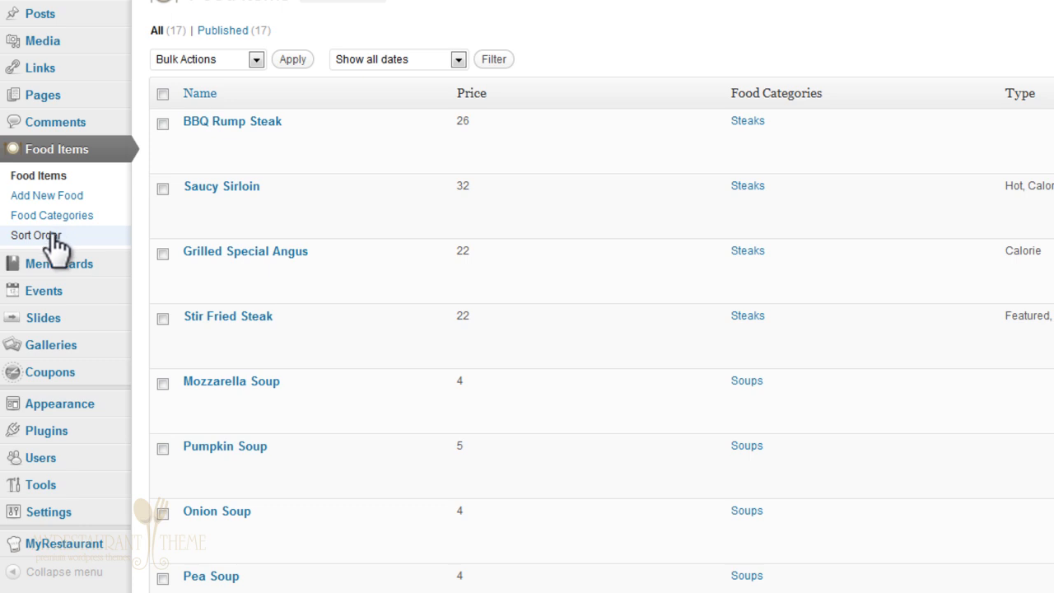
In the food item sort order, place Double Cheese Pizza and Pizza Basiliko above Olive Pizza and save the order.
left_click(54, 237)
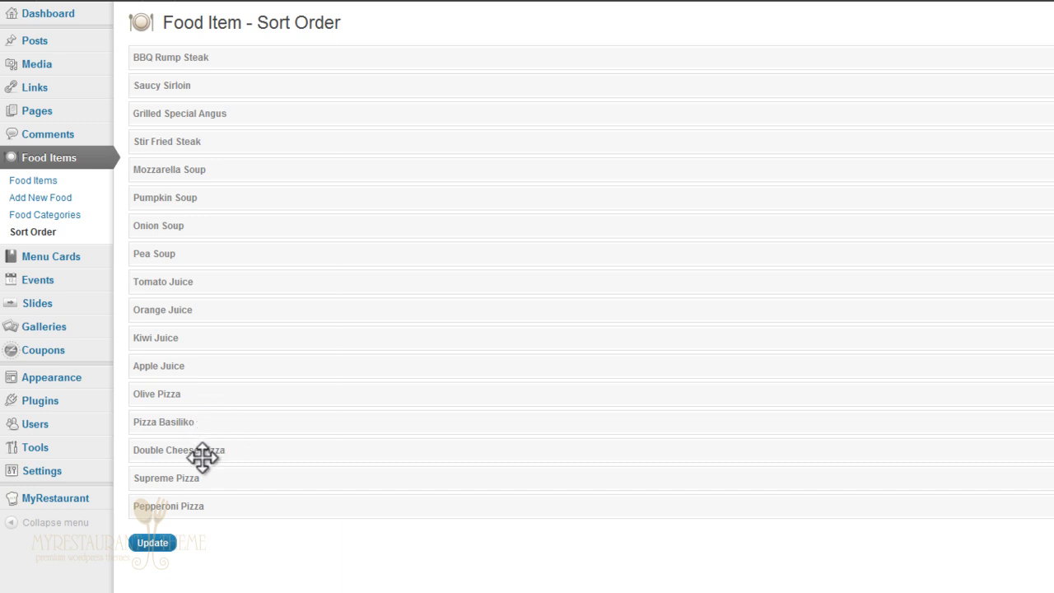
left_click_drag(211, 449, 213, 388)
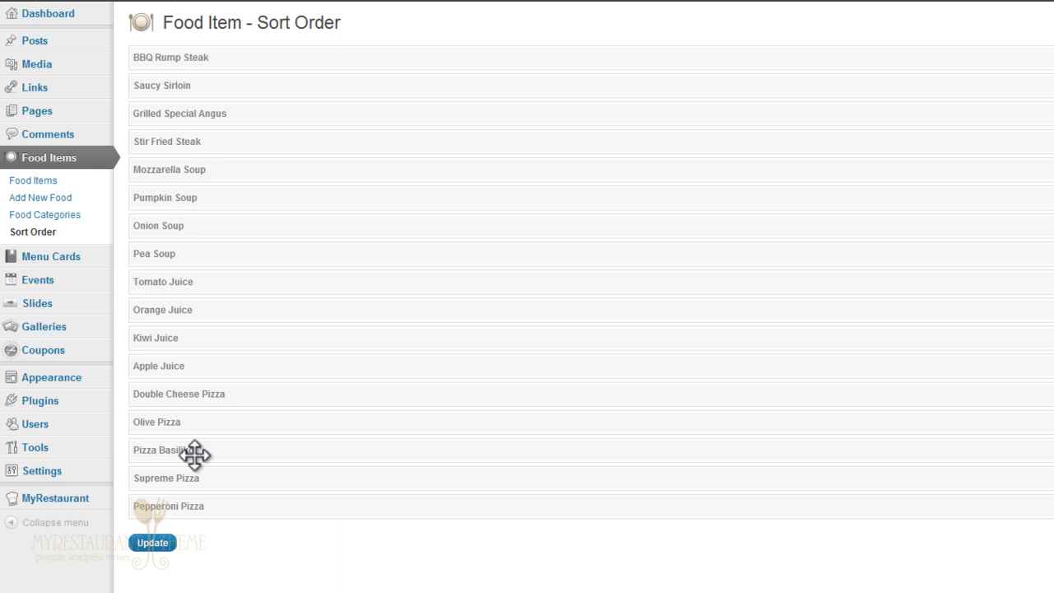
left_click_drag(195, 454, 198, 423)
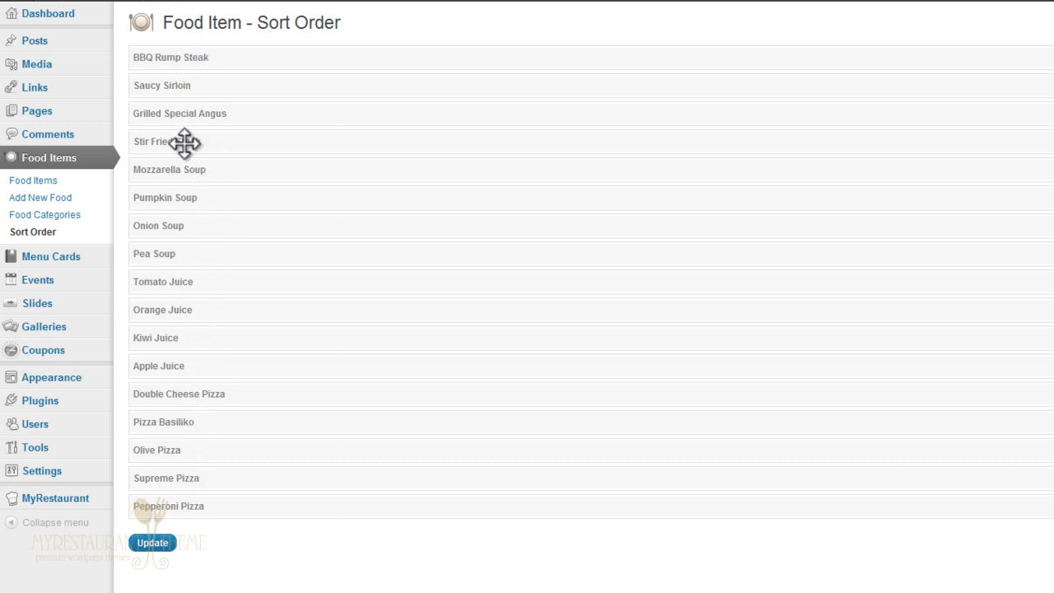
left_click(161, 548)
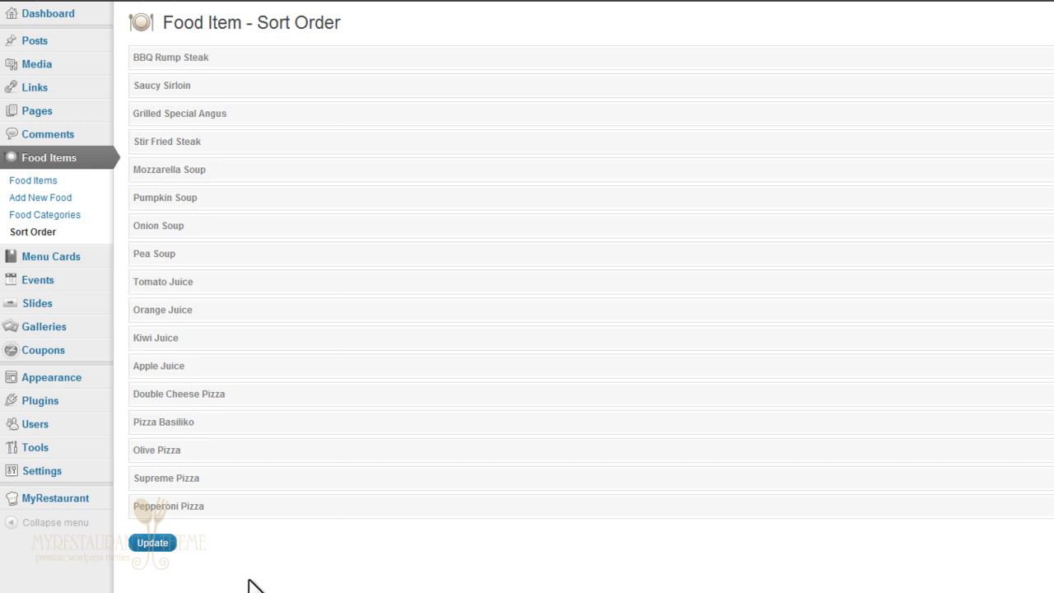
Create a new menu card titled "Main menu" with a Lorem ipsum paragraph as its body text.
mouse_move(83, 272)
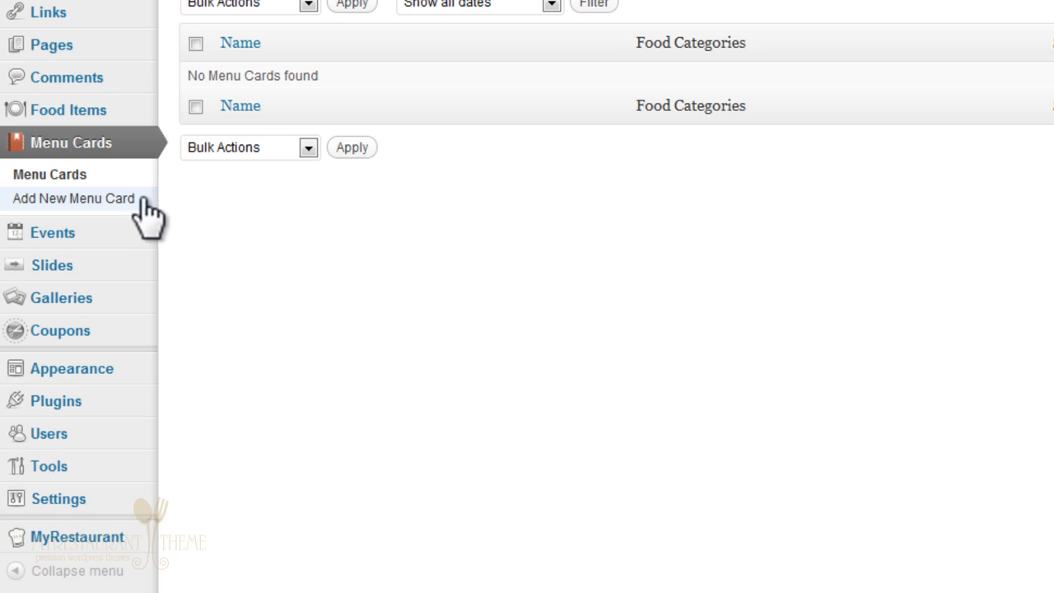
left_click(145, 202)
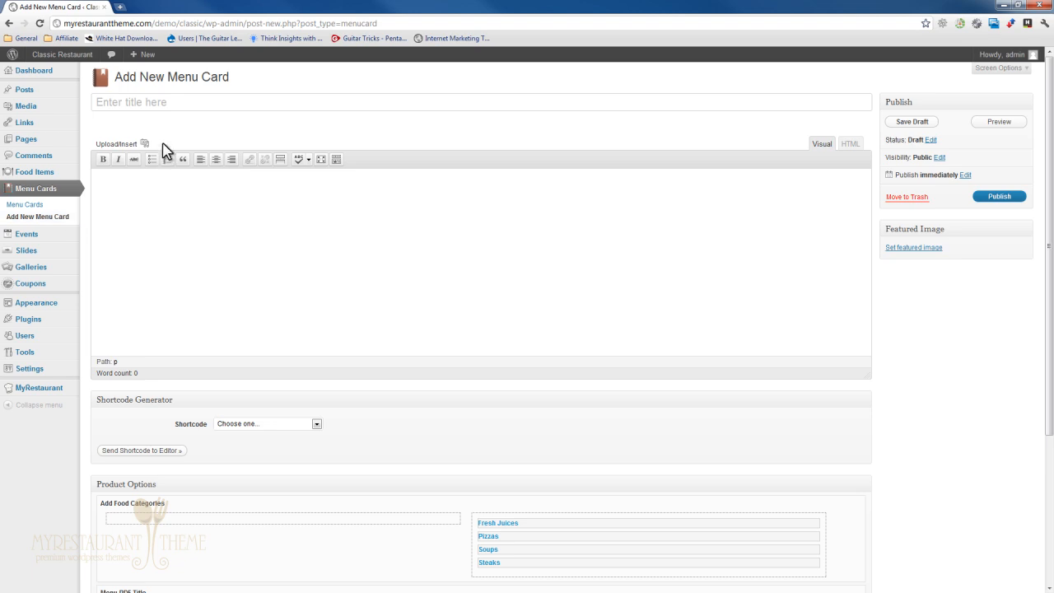
left_click(175, 105)
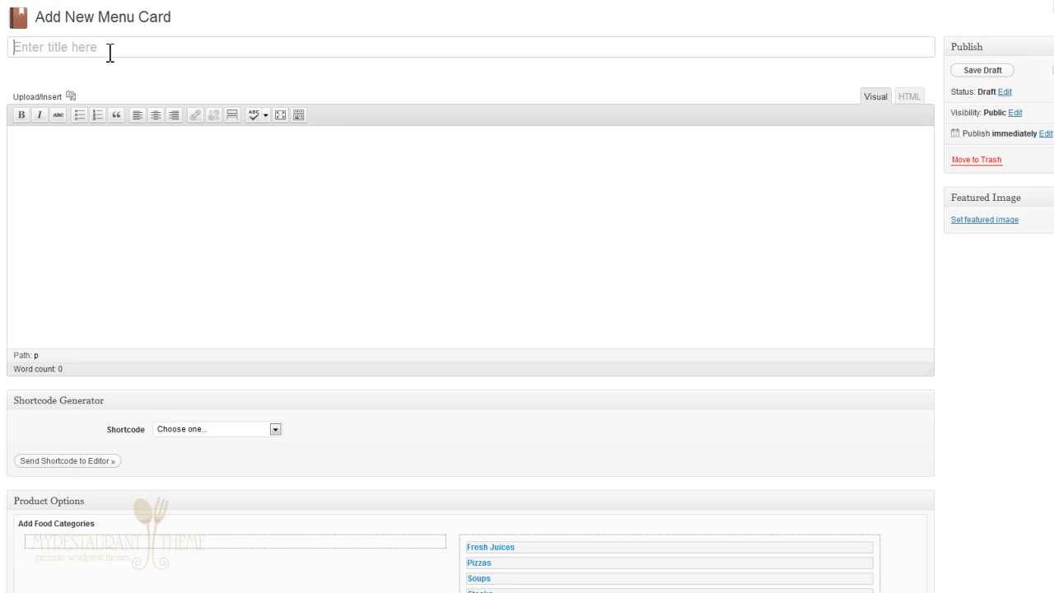
left_click(110, 53)
type("Main menu")
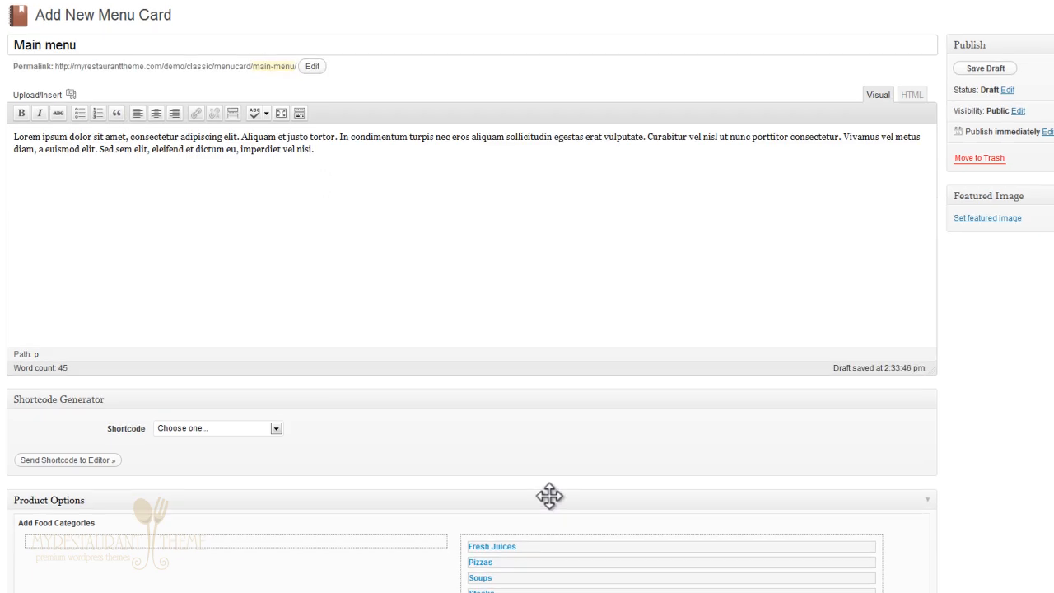
Add all four food categories to the menu card in the order Soups, Steaks, Pizzas, Fresh Juices.
scroll(509, 428, "down", 3)
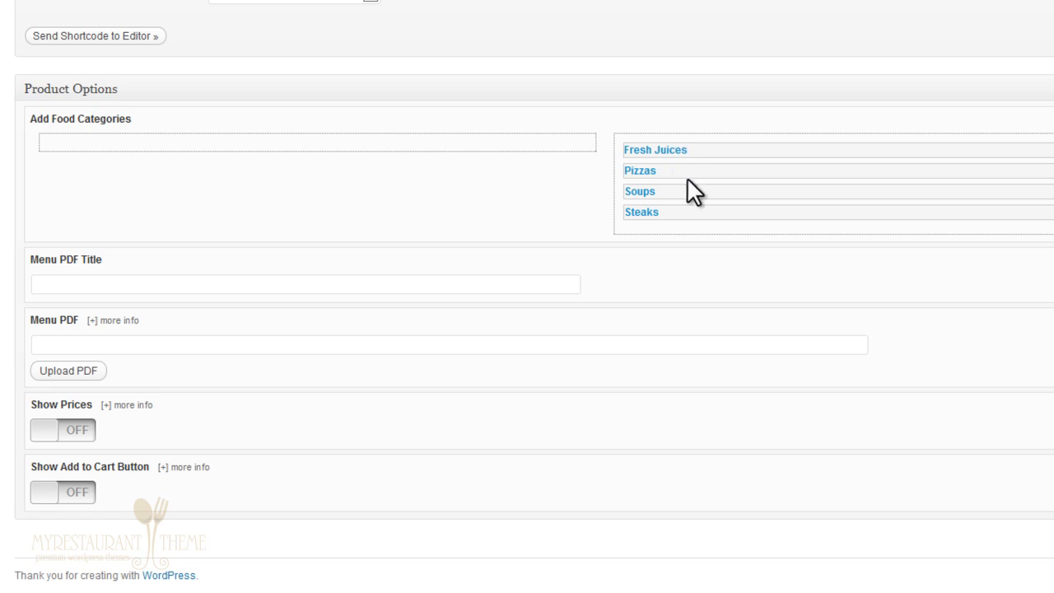
left_click_drag(683, 188, 181, 160)
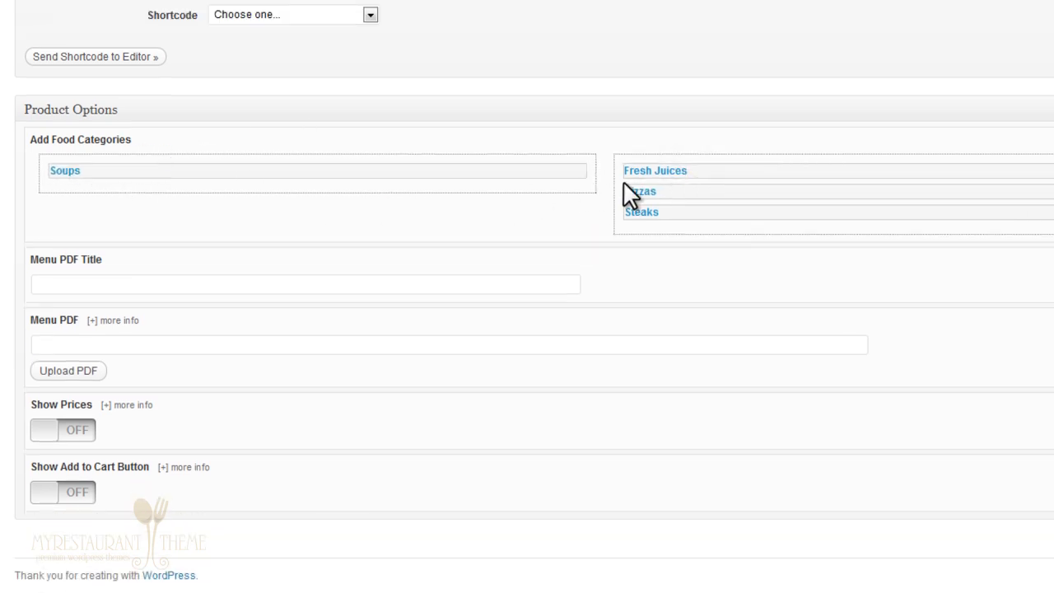
left_click_drag(630, 195, 420, 177)
left_click_drag(675, 188, 329, 214)
left_click_drag(618, 206, 167, 214)
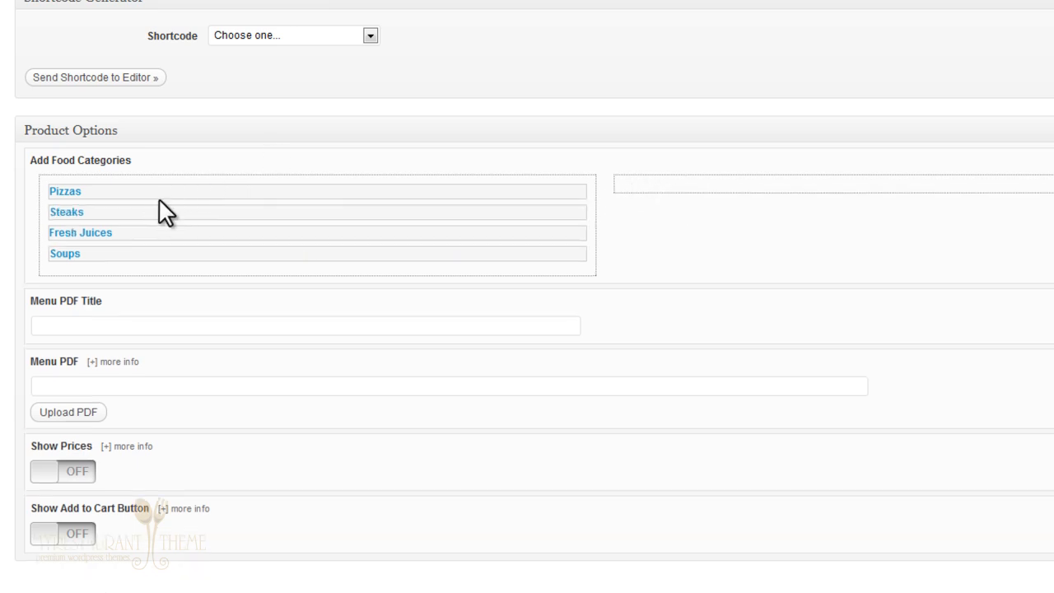
left_click_drag(94, 254, 97, 189)
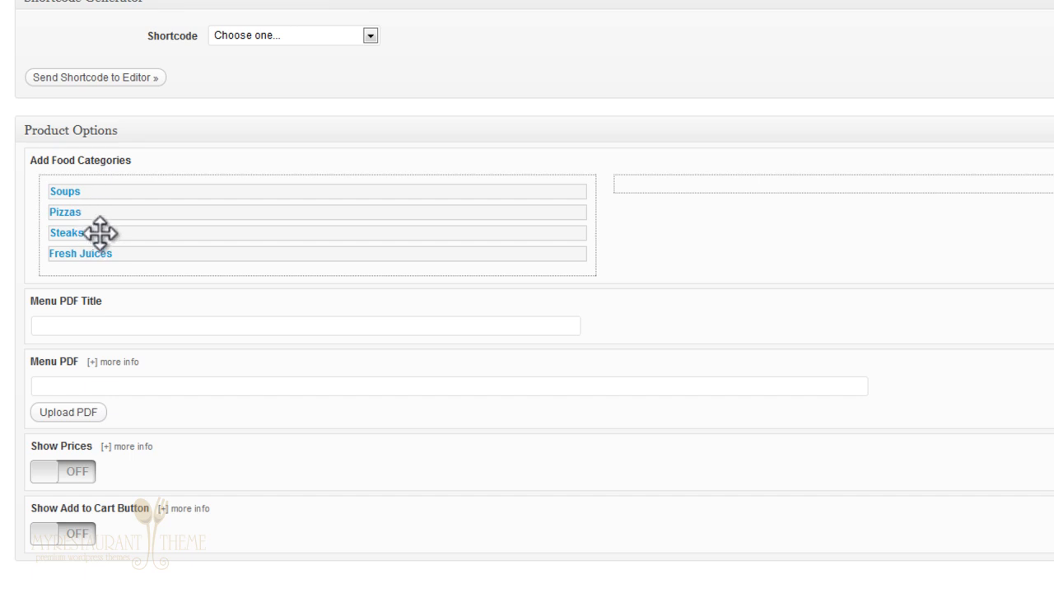
left_click_drag(99, 233, 103, 216)
Set the menu card's PDF title to "Main menu".
left_click(151, 323)
left_click(151, 323)
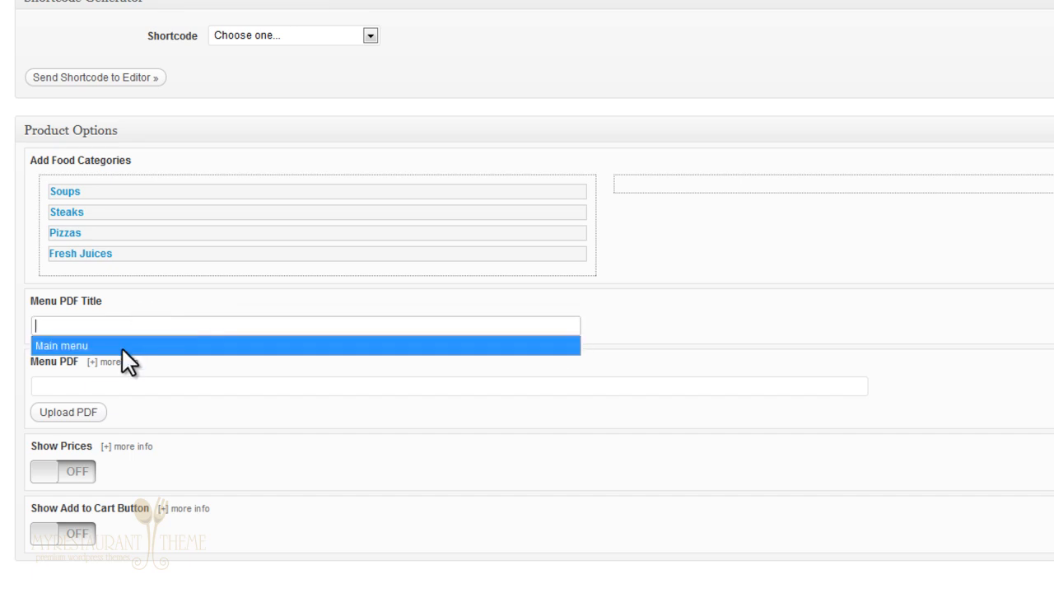
left_click(121, 345)
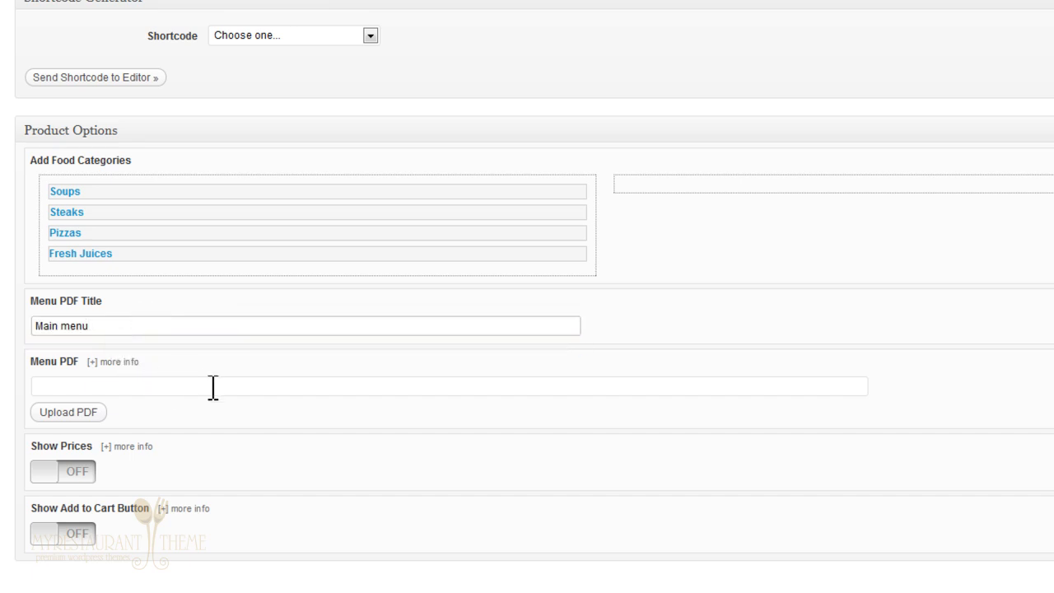
Upload main-menu.pdf from the MyRestaurantTheme demo folder for the menu card's PDF.
left_click(90, 415)
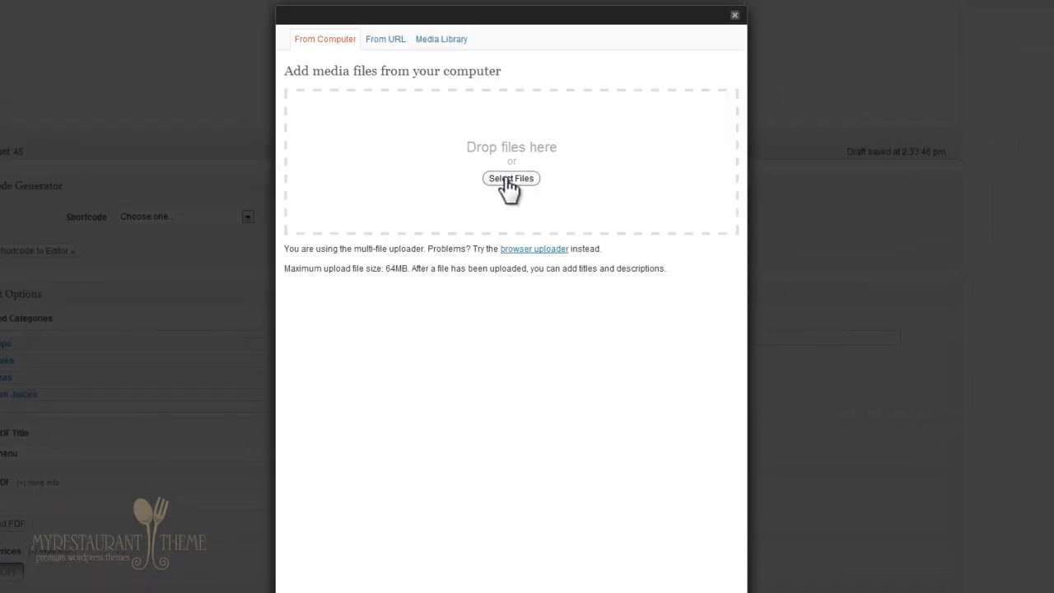
left_click(512, 178)
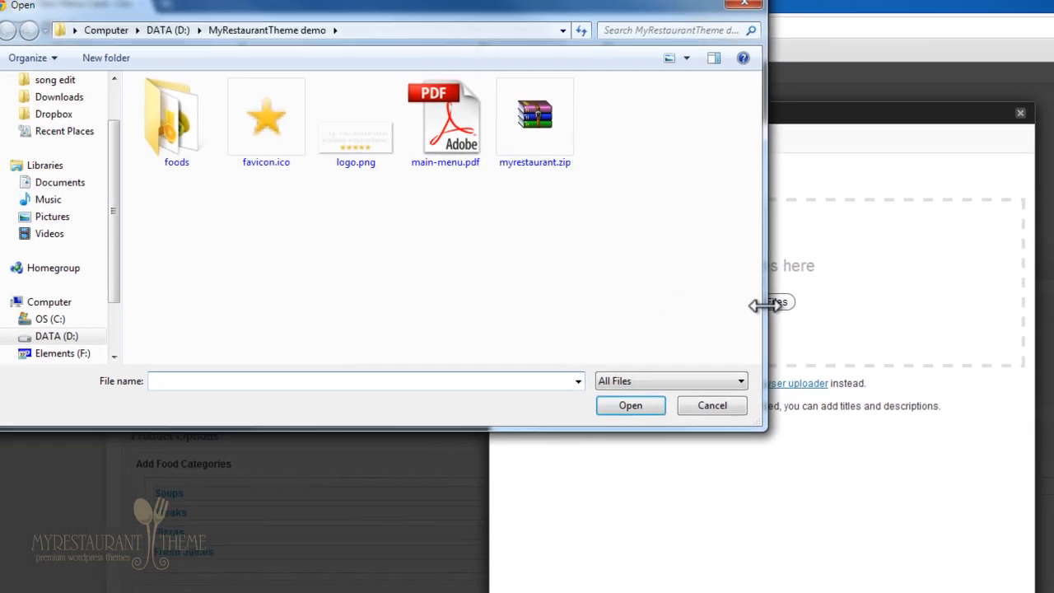
left_click(469, 133)
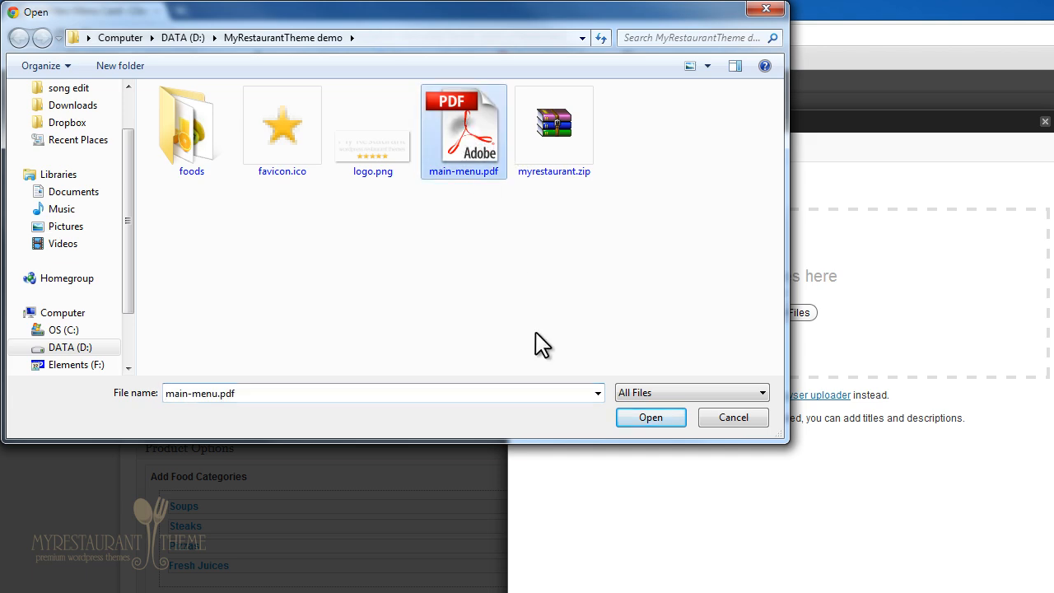
left_click(657, 415)
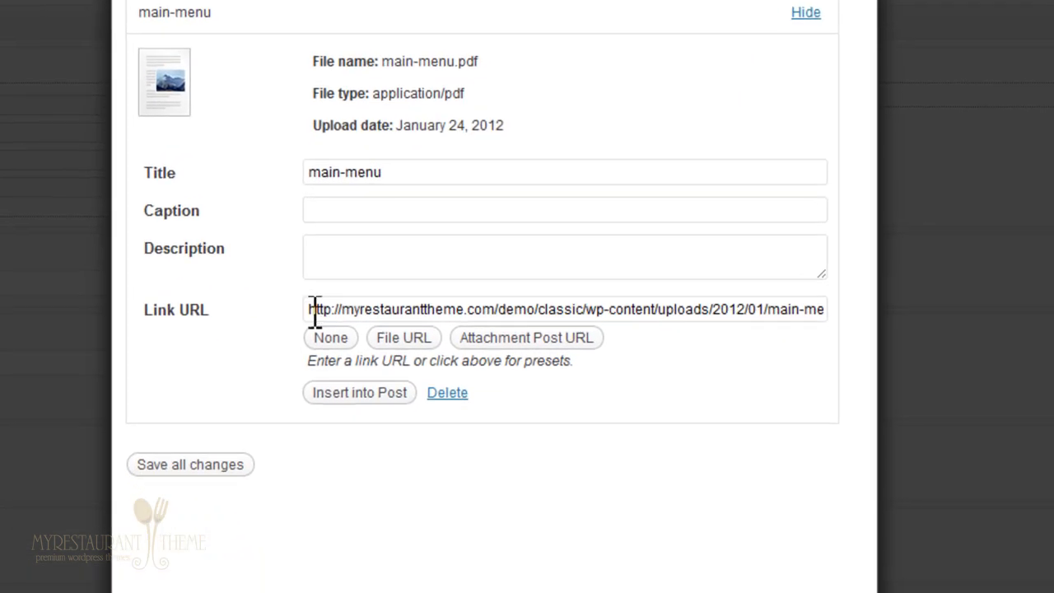
left_click_drag(313, 310, 862, 316)
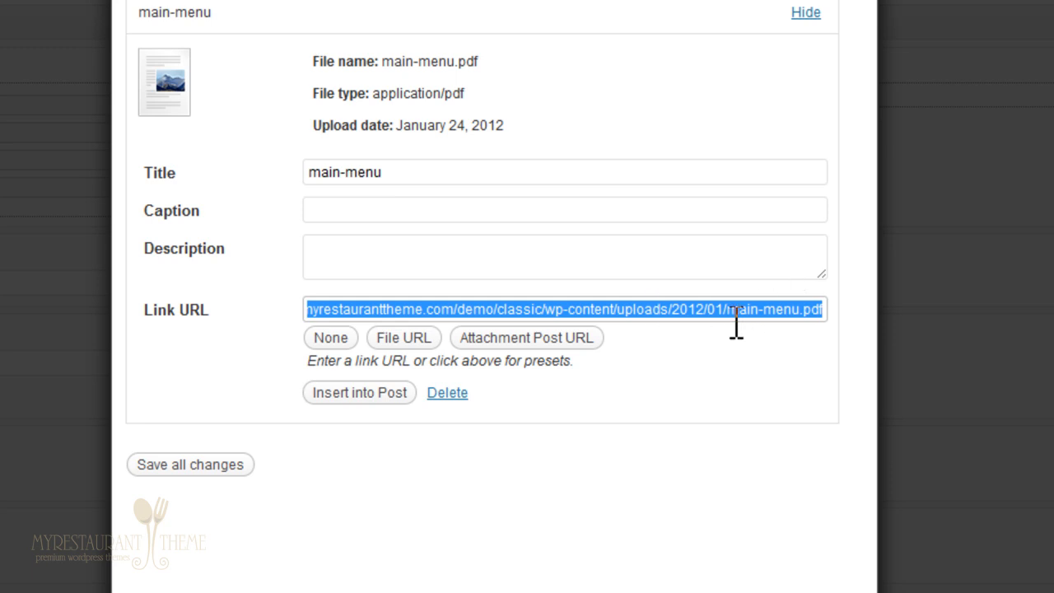
key("ctrl+a")
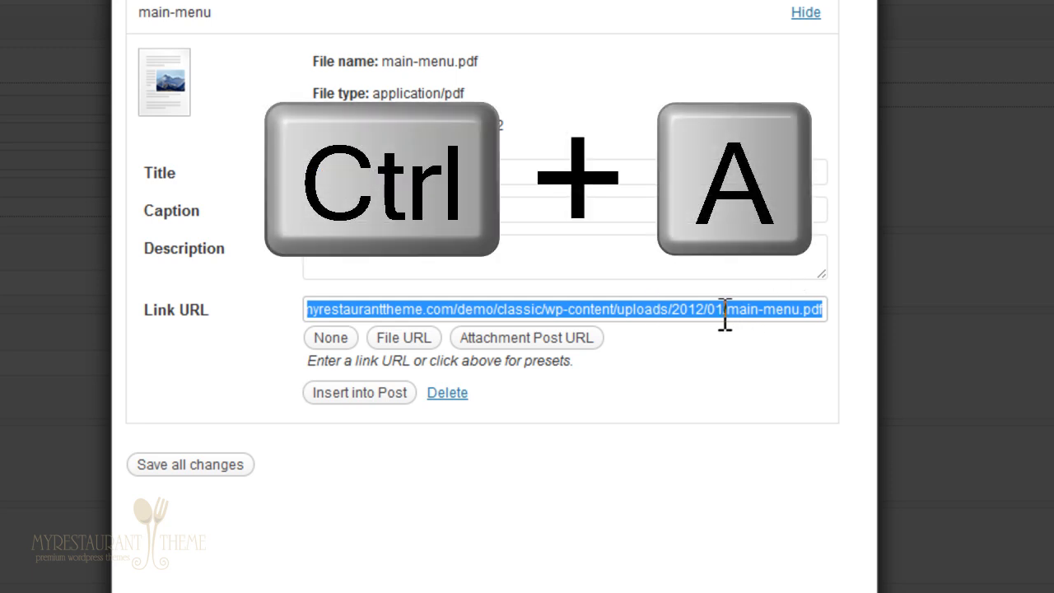
right_click(721, 314)
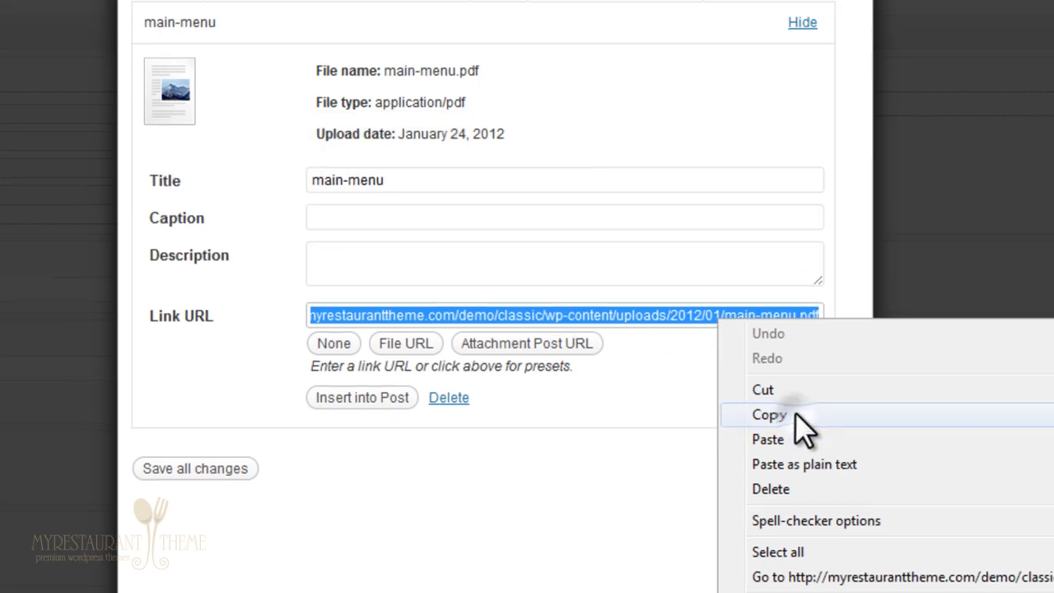
left_click(771, 410)
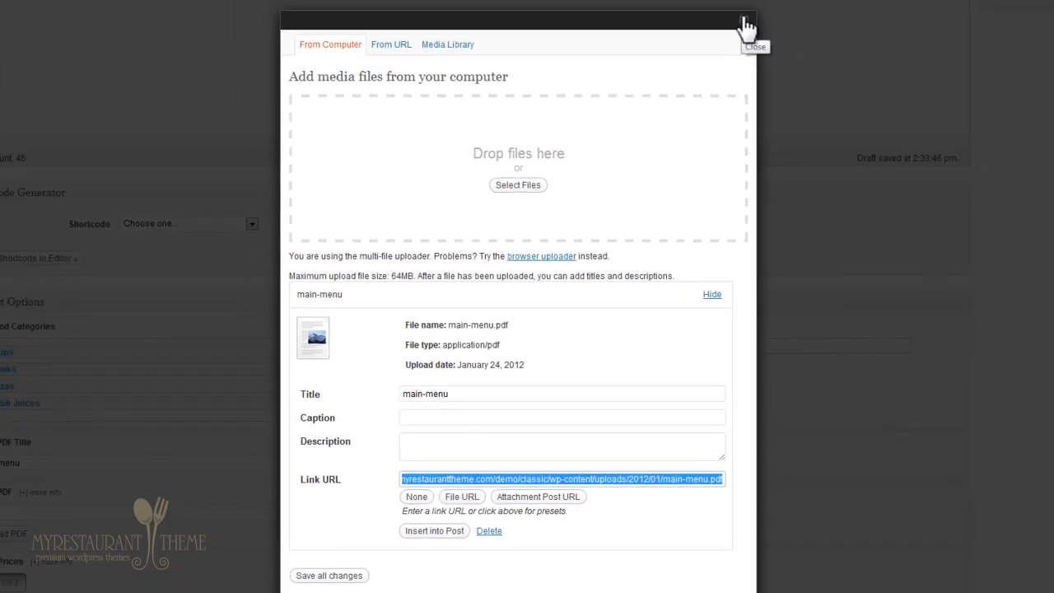
left_click(745, 21)
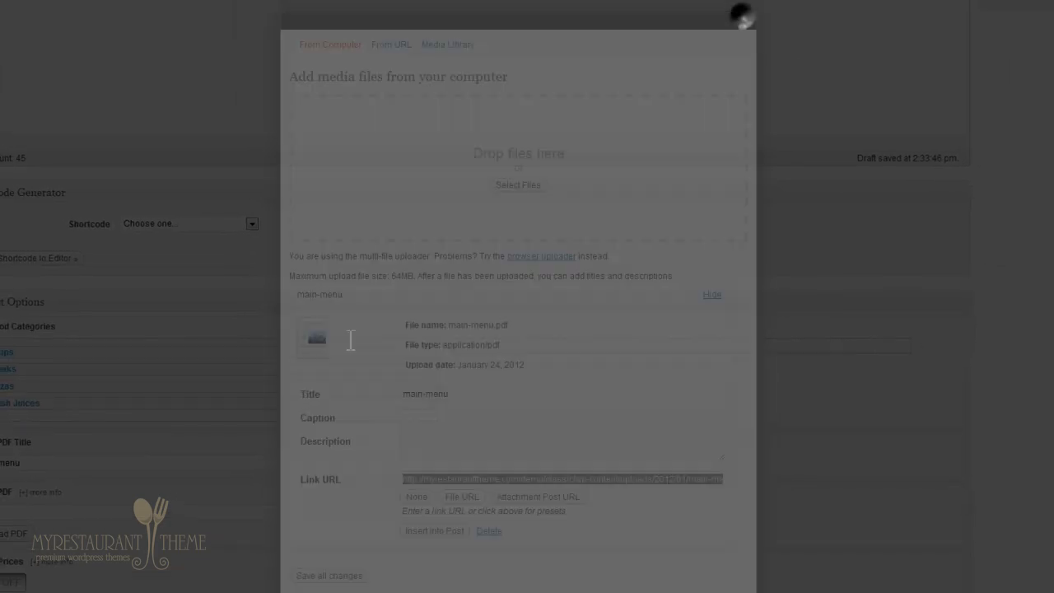
left_click(159, 512)
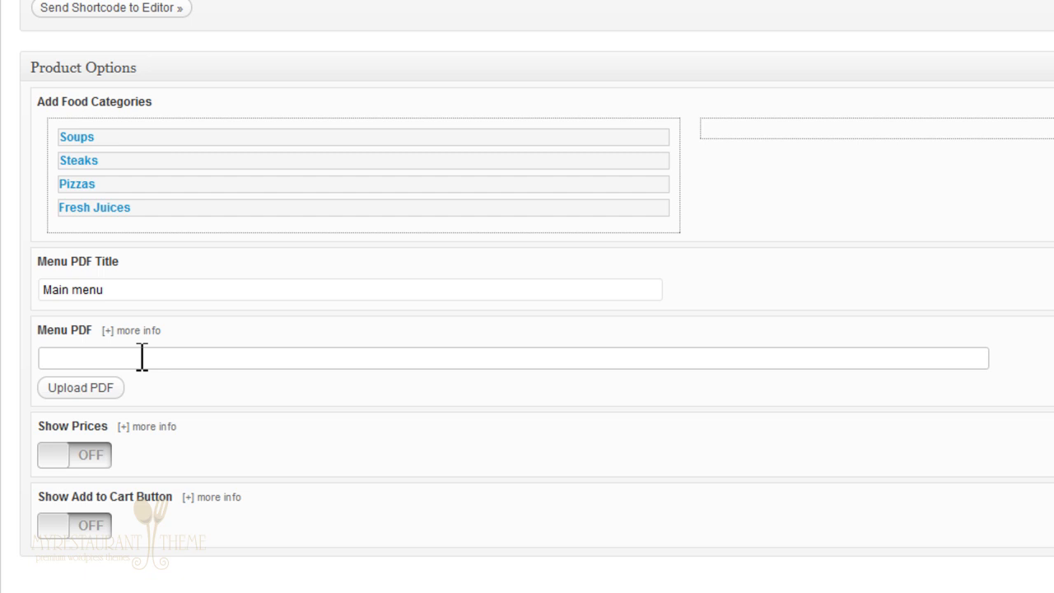
key("ctrl+v")
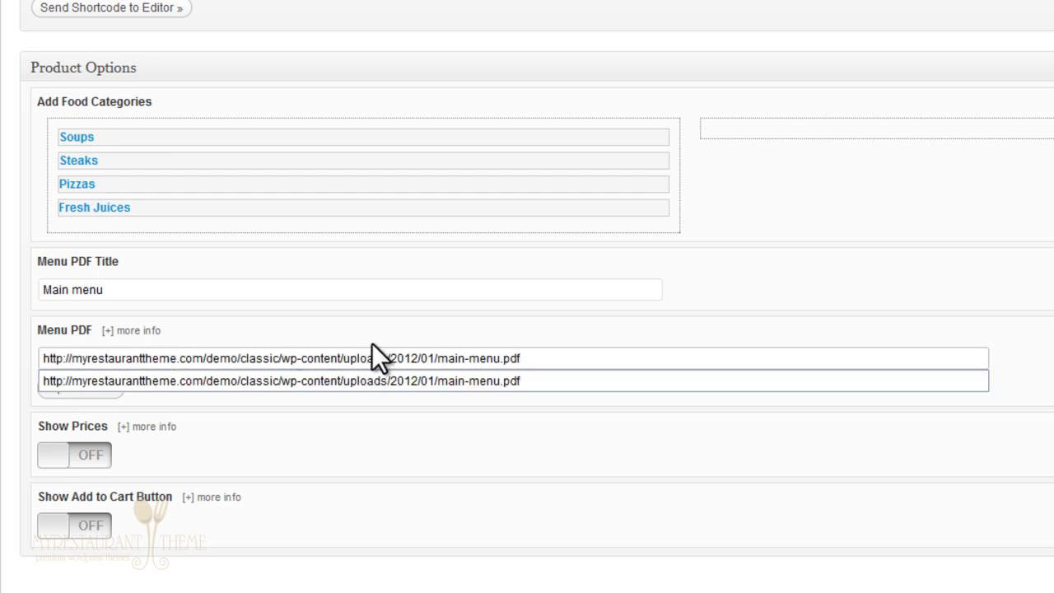
left_click(8, 333)
Turn on Show Prices for the "Main menu" card and publish it.
scroll(7, 333, "down", 1)
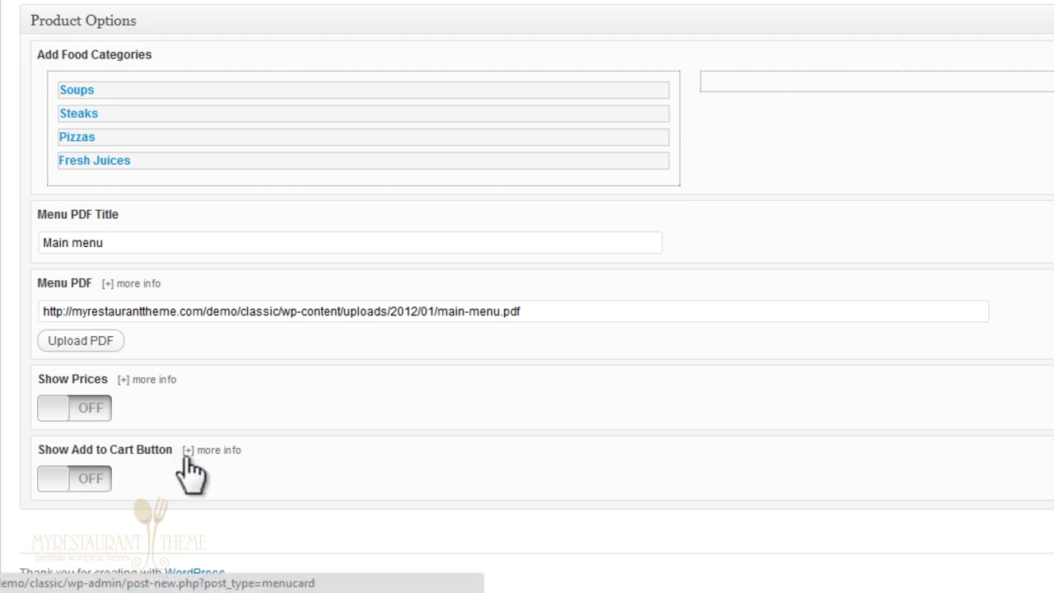
left_click(65, 406)
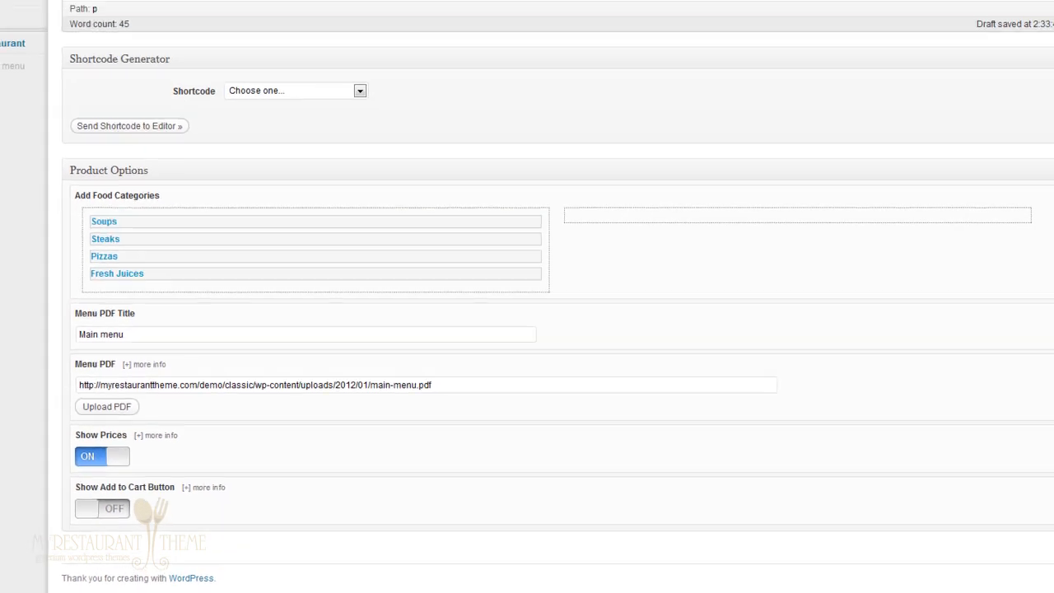
scroll(926, 386, "up", 4)
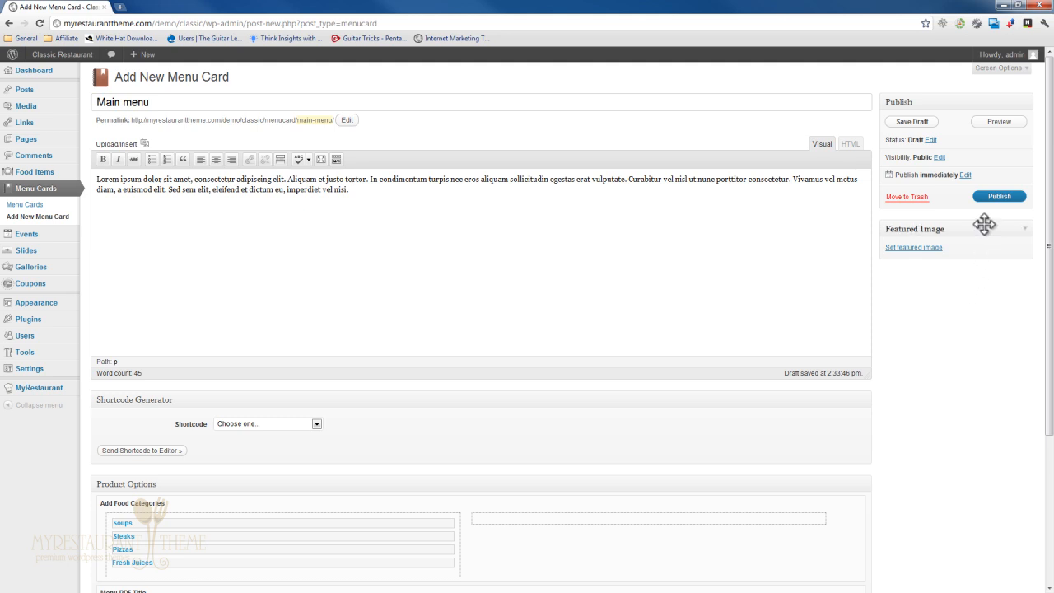
left_click(1013, 200)
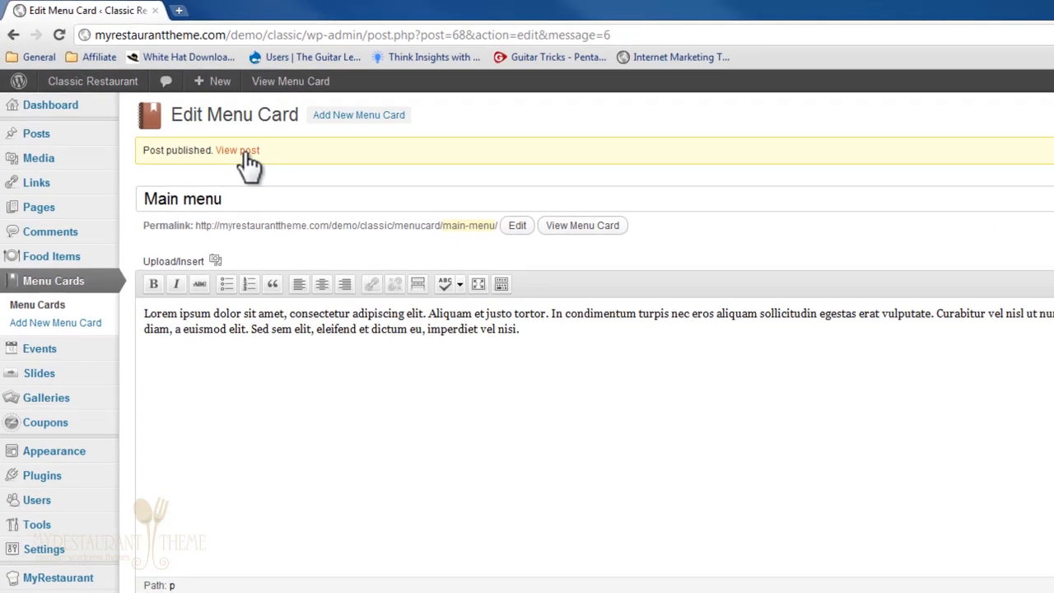
View the published "Main menu" page in a new browser tab and examine its categories, food items, prices and PDF link.
middle_click(162, 101)
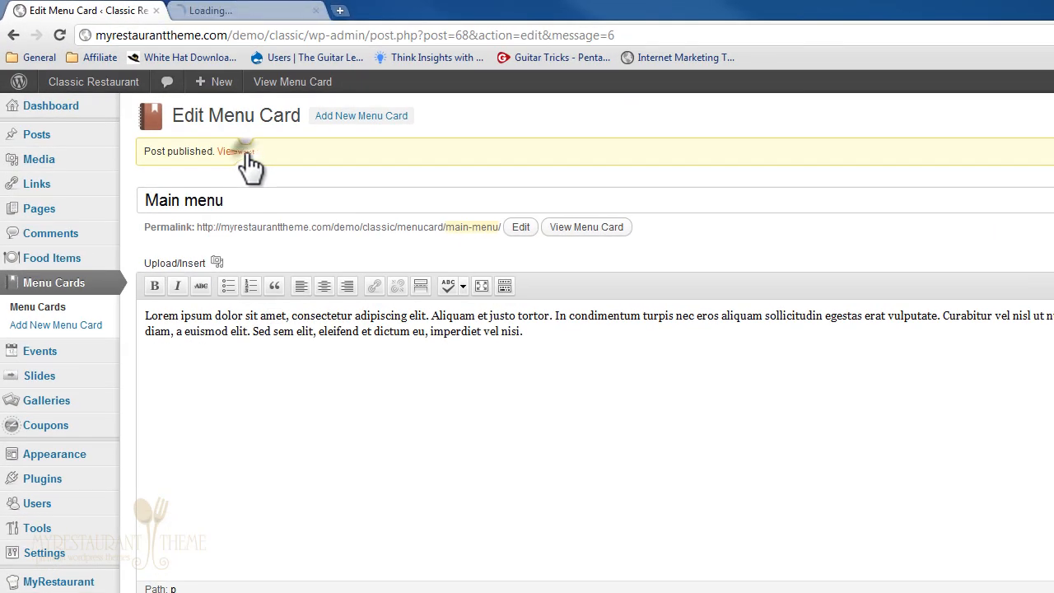
left_click(256, 13)
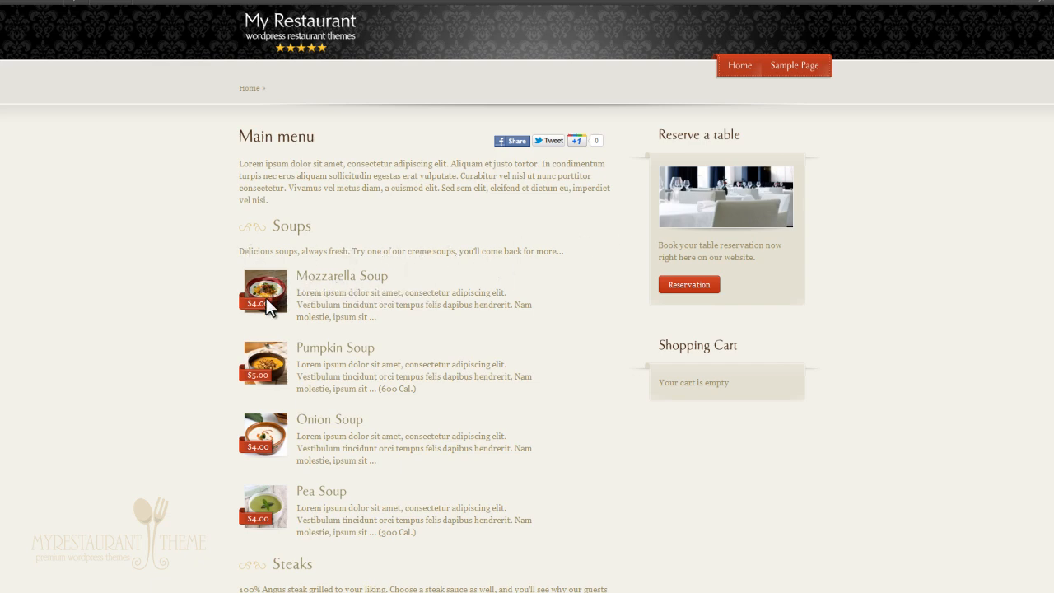
scroll(325, 292, "down", 3)
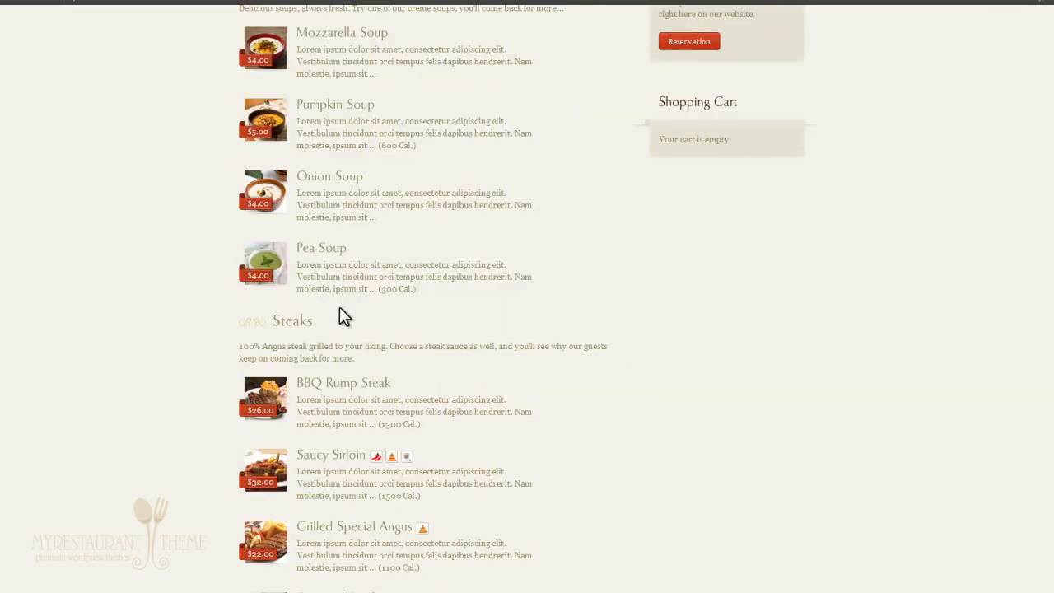
scroll(336, 318, "down", 7)
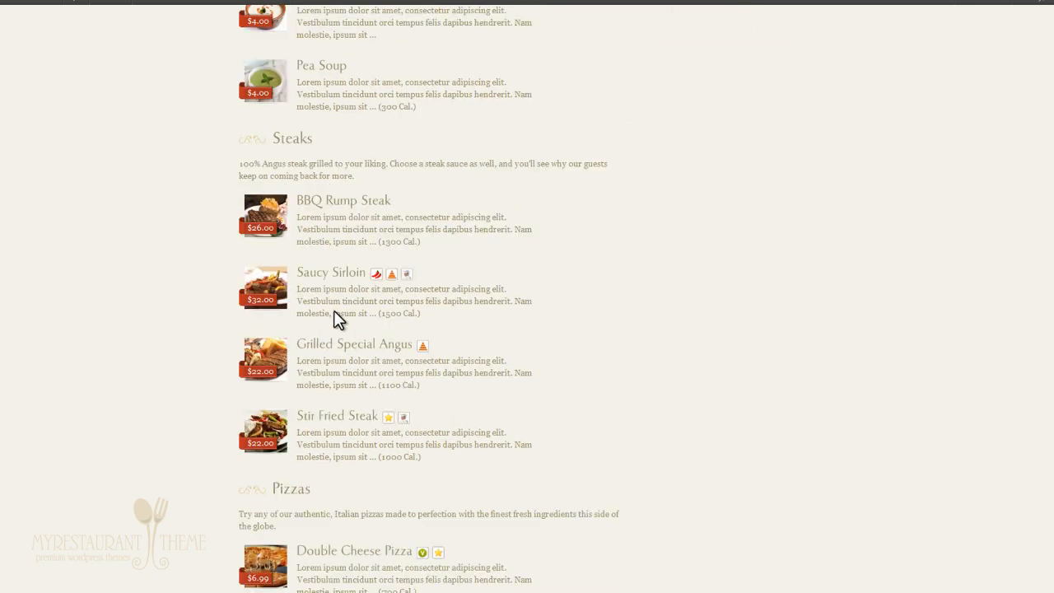
scroll(297, 323, "down", 5)
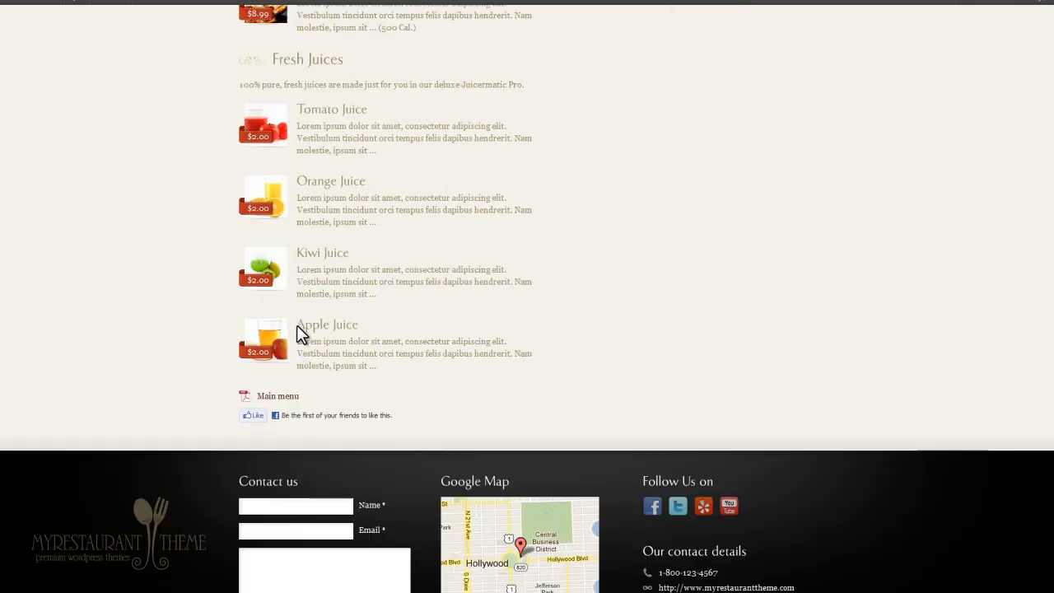
scroll(297, 324, "up", 2)
scroll(296, 331, "down", 3)
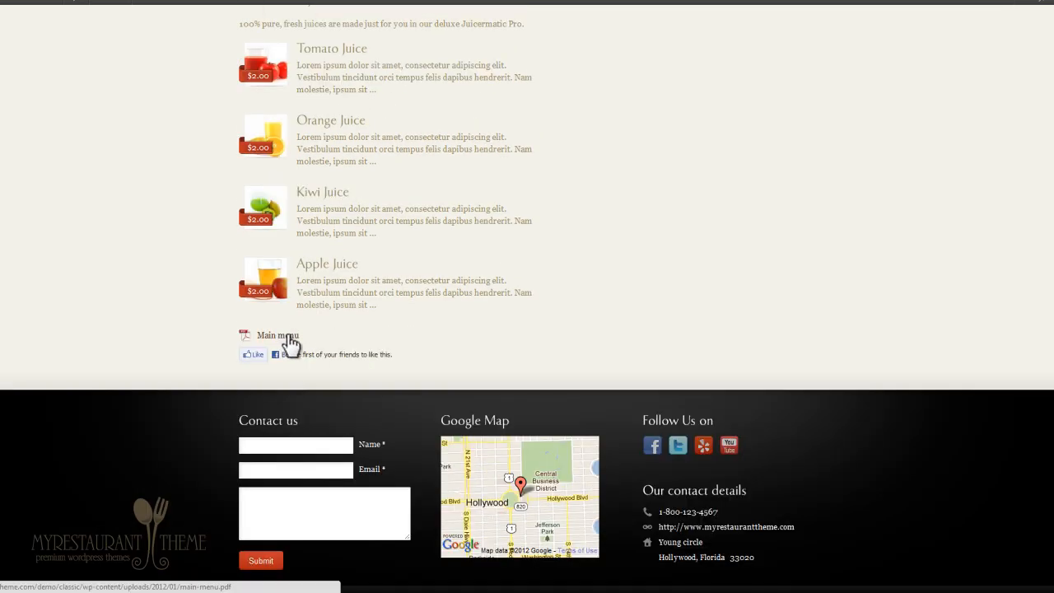
scroll(292, 341, "up", 20)
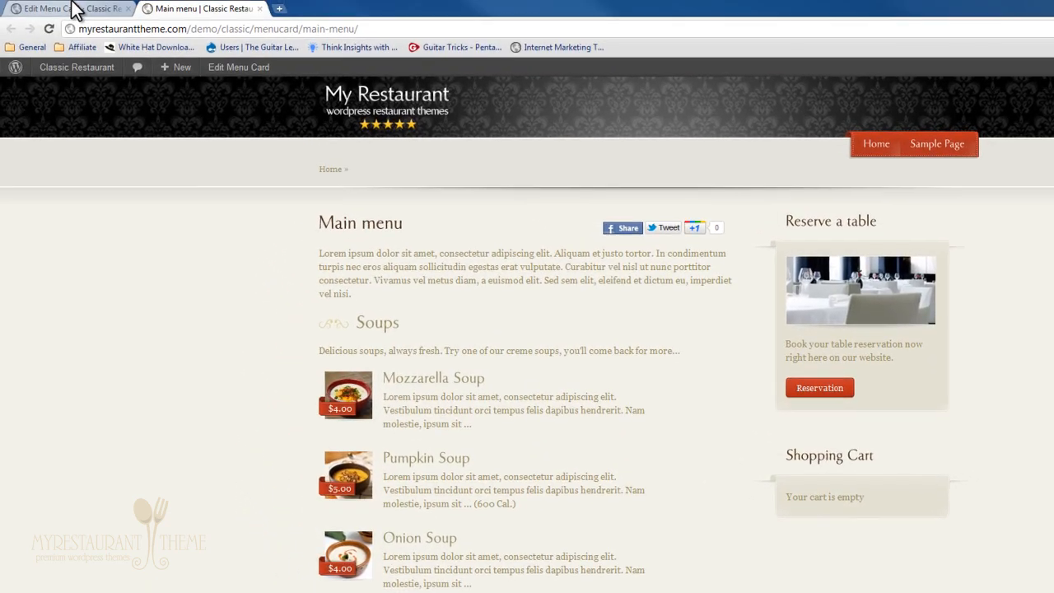
Return to the WordPress admin and open the "Main menu" card for editing from the list of menu cards.
left_click(70, 10)
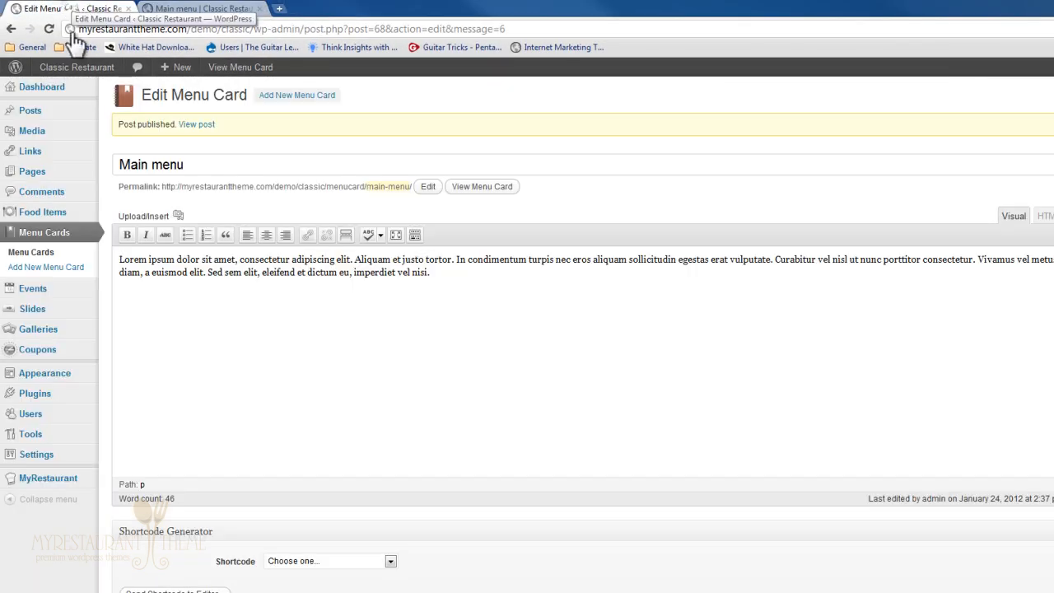
left_click(63, 252)
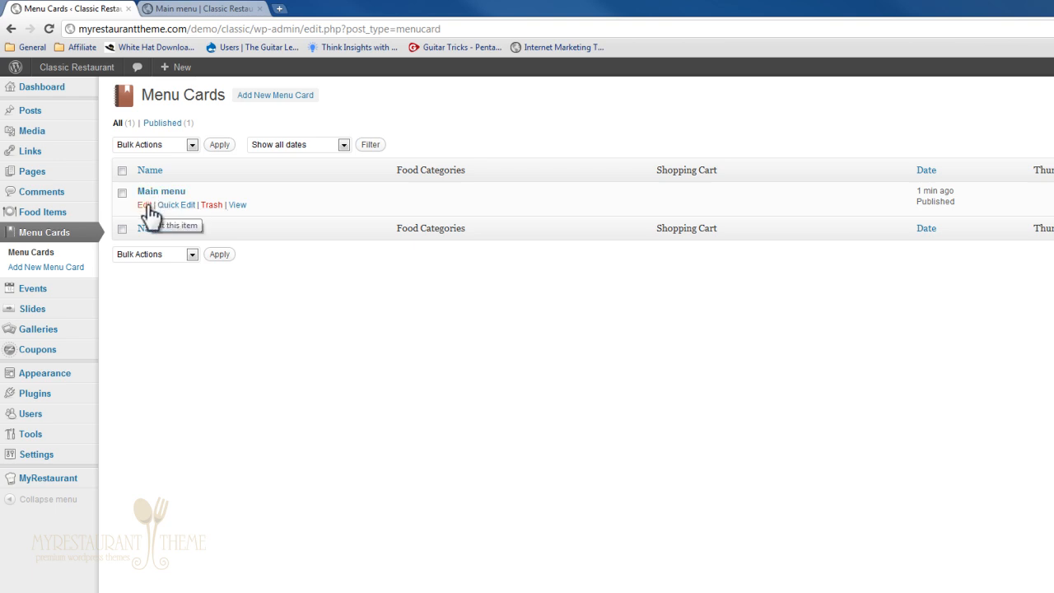
left_click(146, 206)
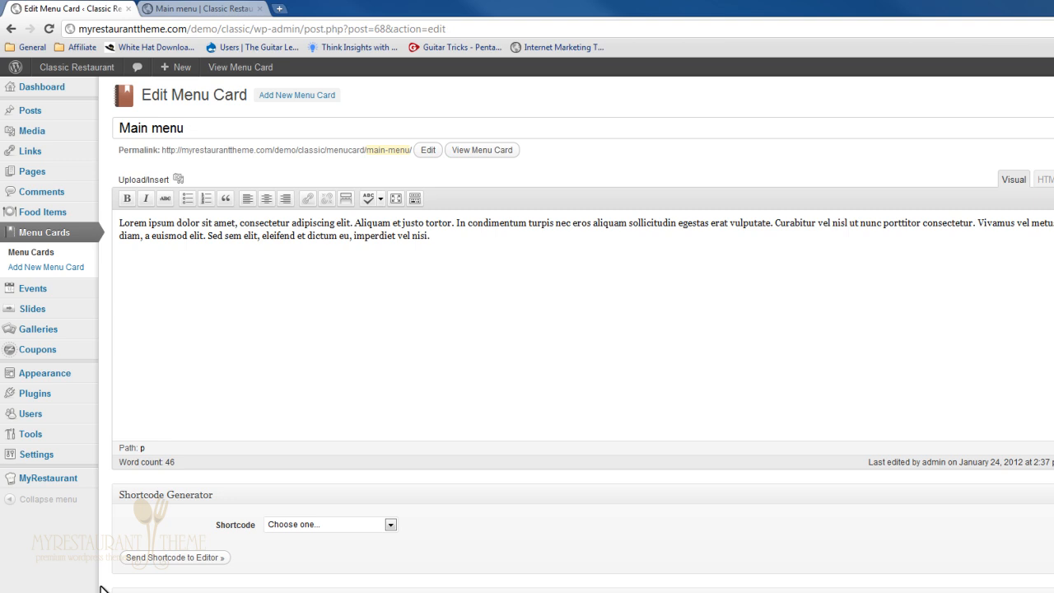
Create a new menu card titled "Beverages" with a placeholder paragraph beginning "In scelerisque tincidunt metus, sed malesuada dolor feugiat a.".
left_click(61, 266)
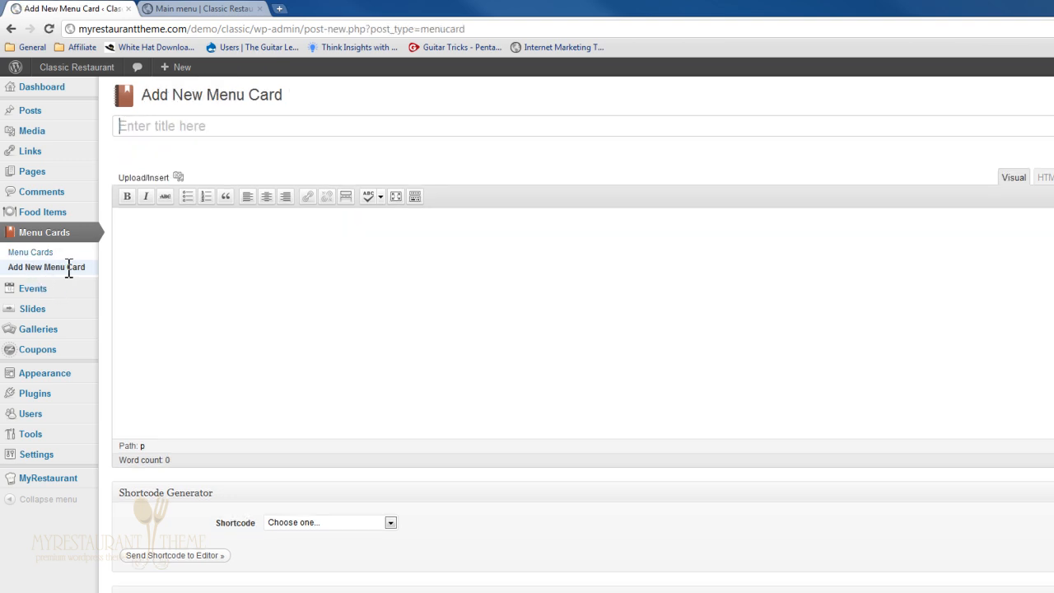
left_click(181, 126)
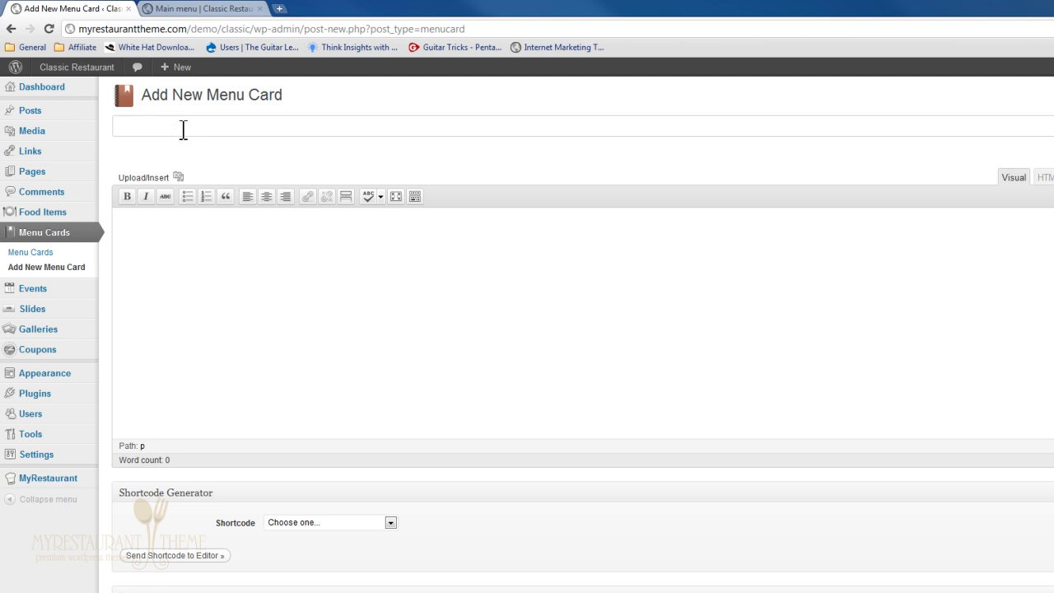
type("Beverages")
left_click(308, 270)
type("In scelerisque tincidunt metus, sed malesuada dolor feugiat a. Integer quis sem odio. Proin semper feugiat laoreet. Ut eu dolor nulla, et porta nisl. Maecenas nec arcu tellus. Morbi eget euismod lacus. In in sem sit amet velit luctus fermentum. Nullam ornare lobortis massa at ultricies.")
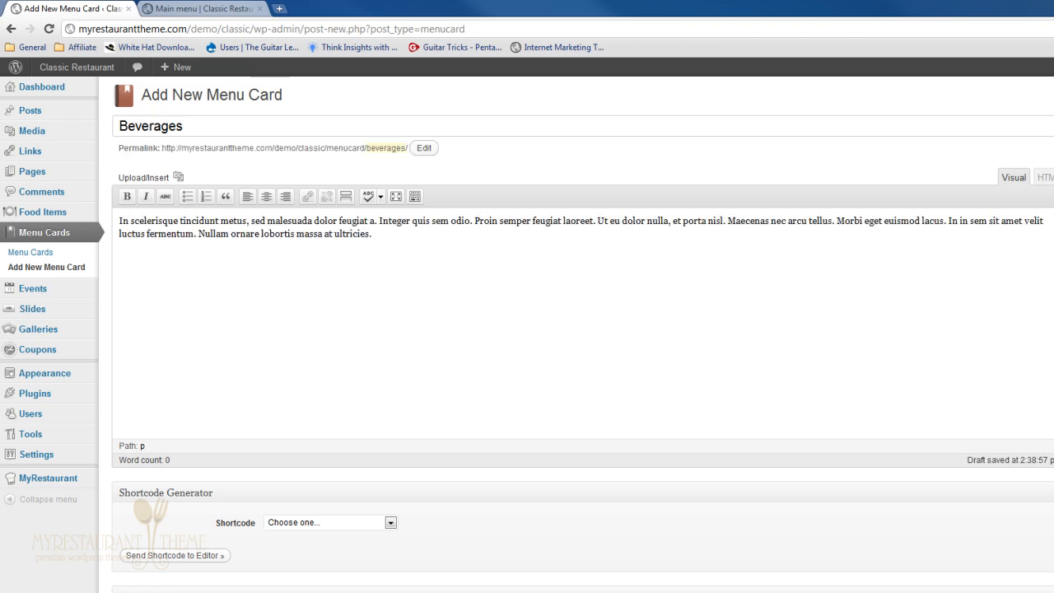
Add the Fresh Juices food category to the Beverages card and turn on Show Prices.
scroll(624, 501, "down", 5)
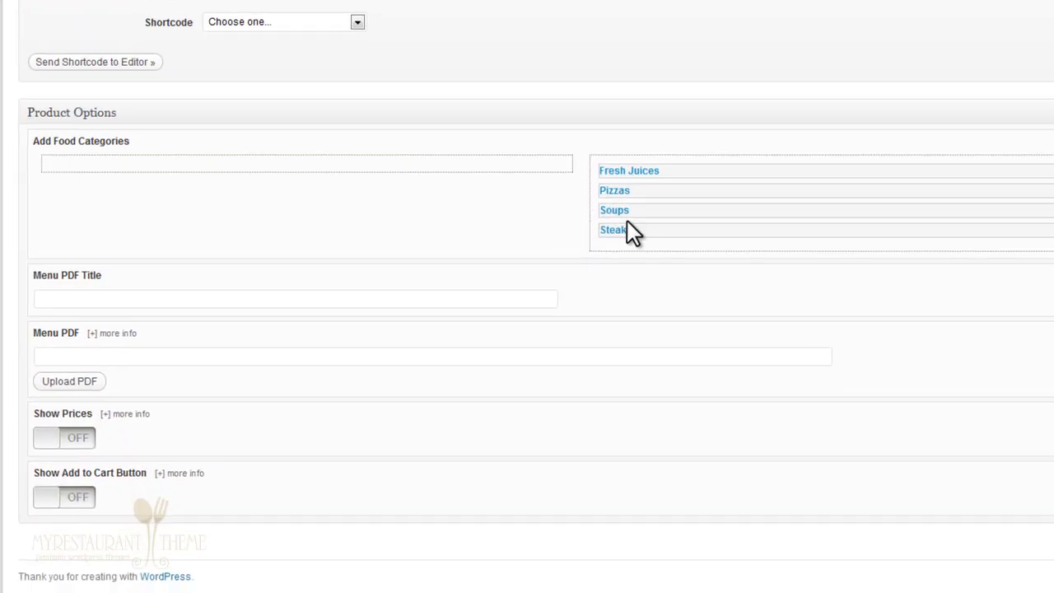
left_click_drag(675, 173, 129, 193)
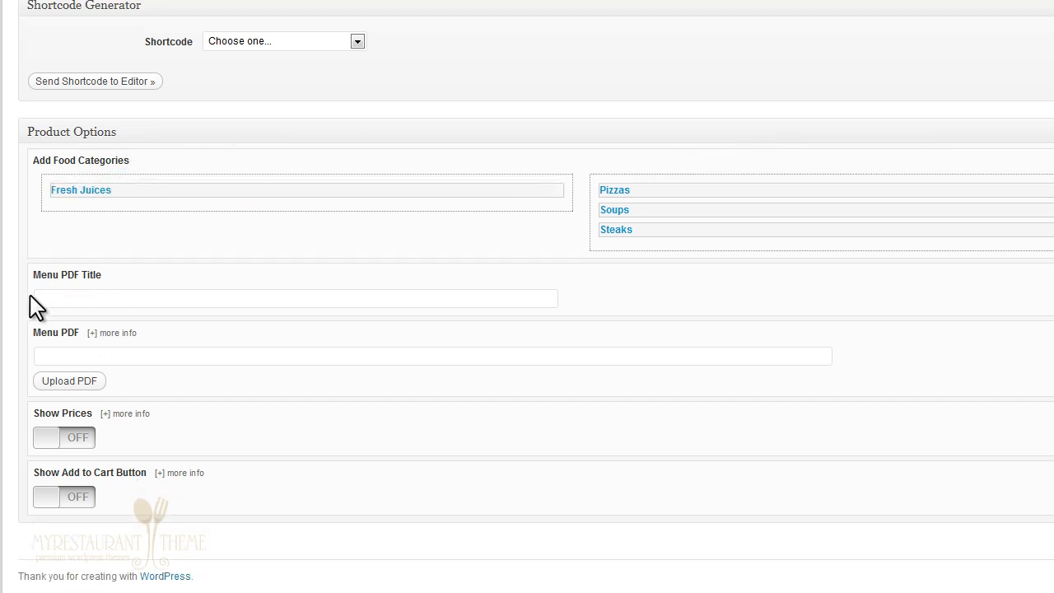
left_click(80, 443)
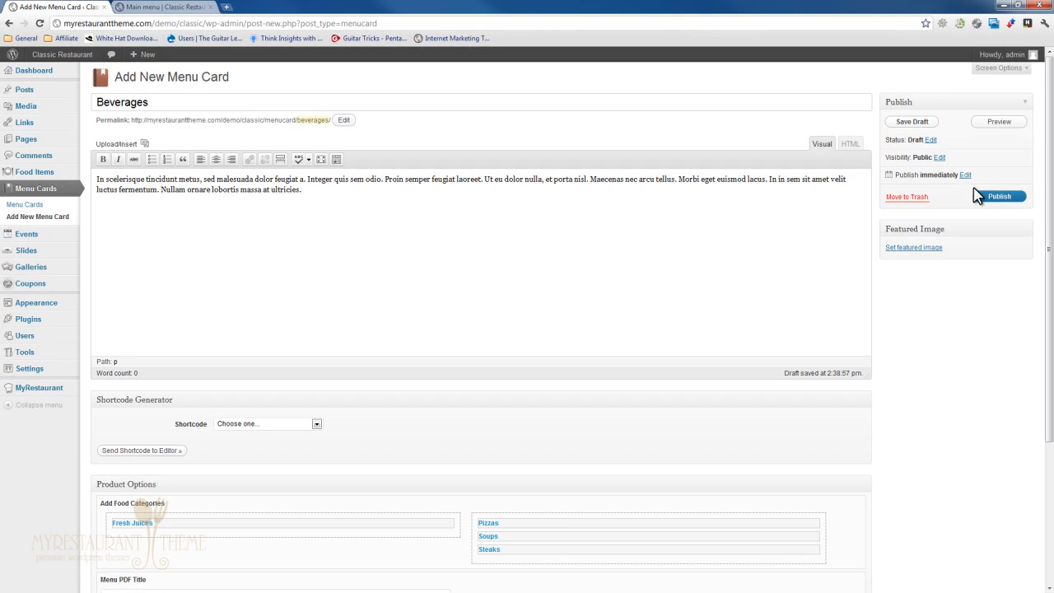
Publish the Beverages menu card and view its public page in a new browser tab.
left_click(1000, 197)
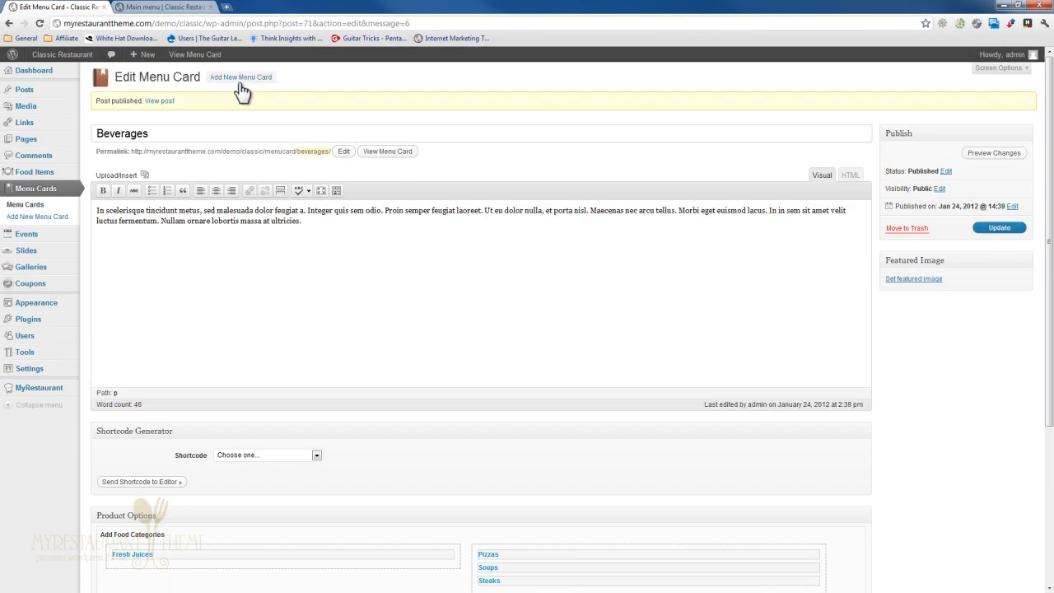
middle_click(159, 101)
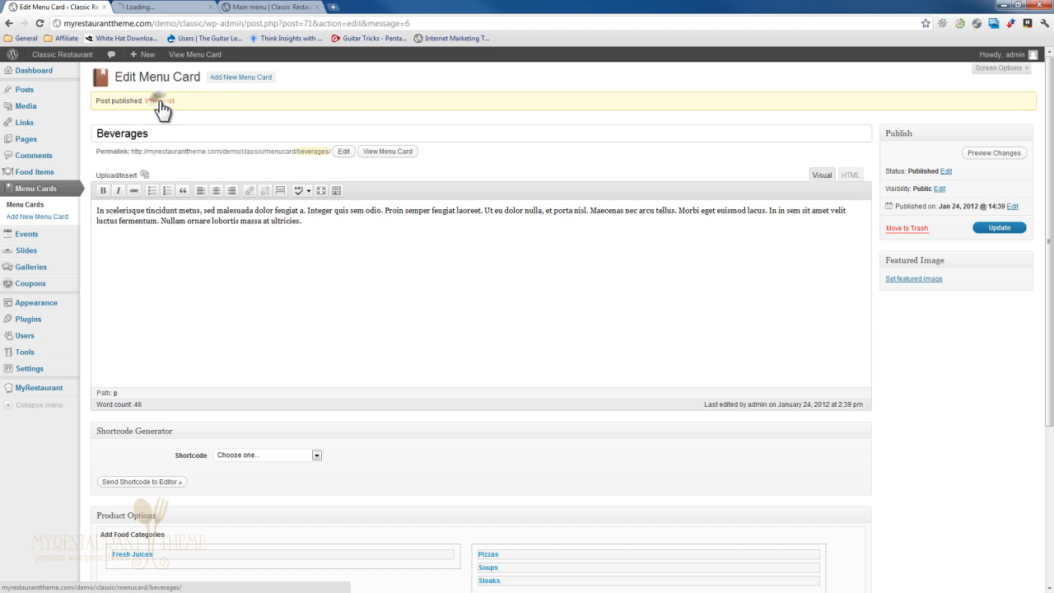
left_click(163, 8)
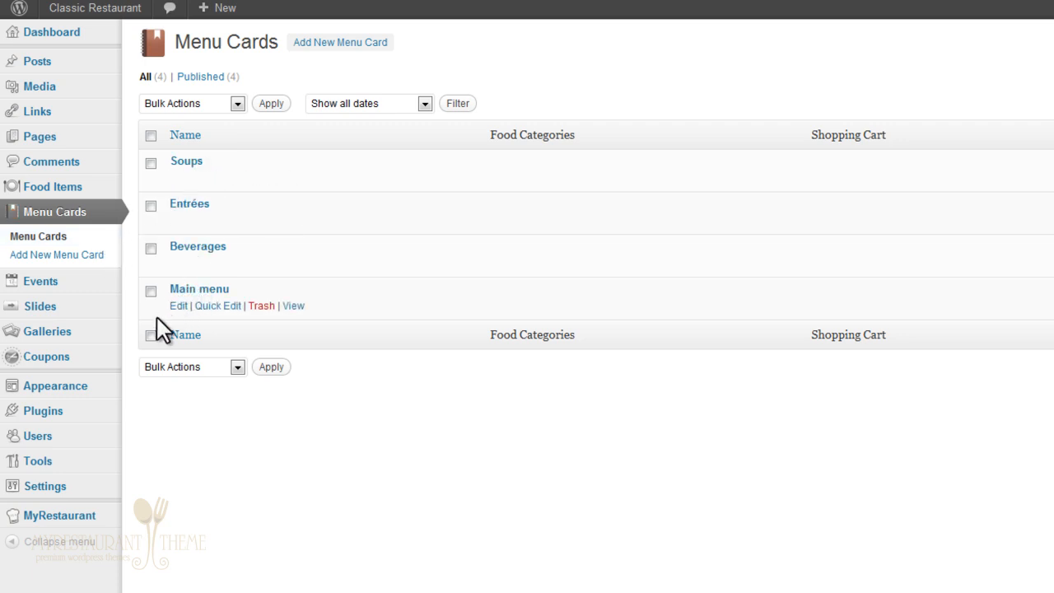
Review the "Main navi" navigation menu's structure in the admin and check the Menu item's submenu on the live site.
mouse_move(116, 386)
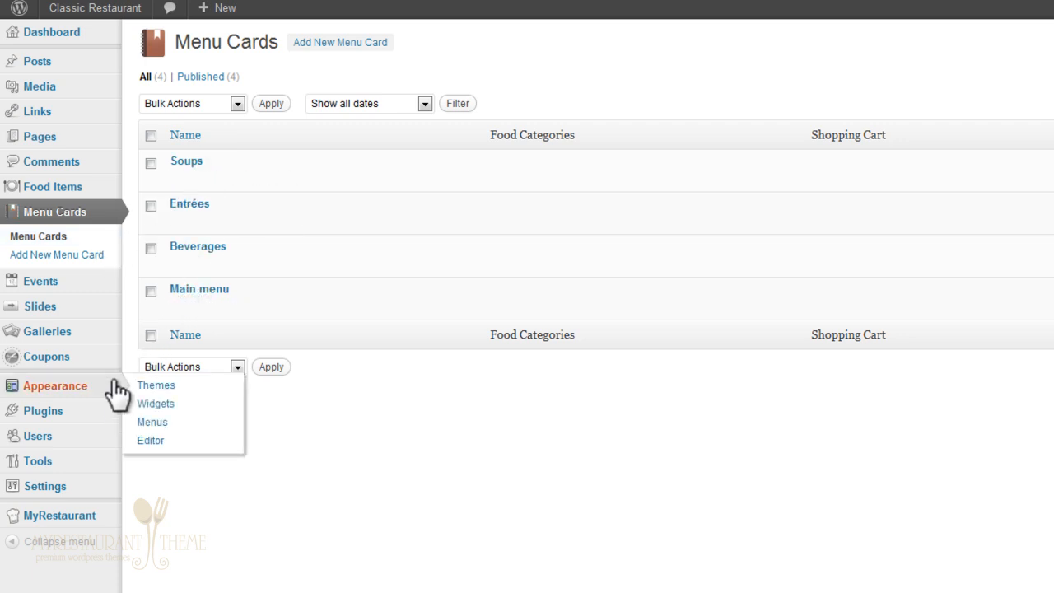
left_click(163, 423)
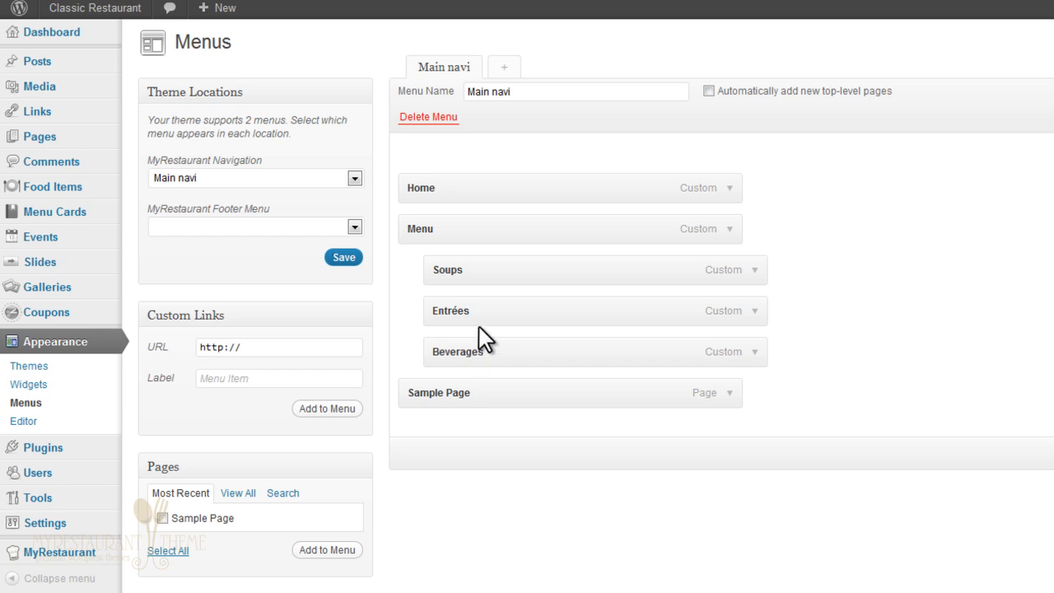
middle_click(113, 14)
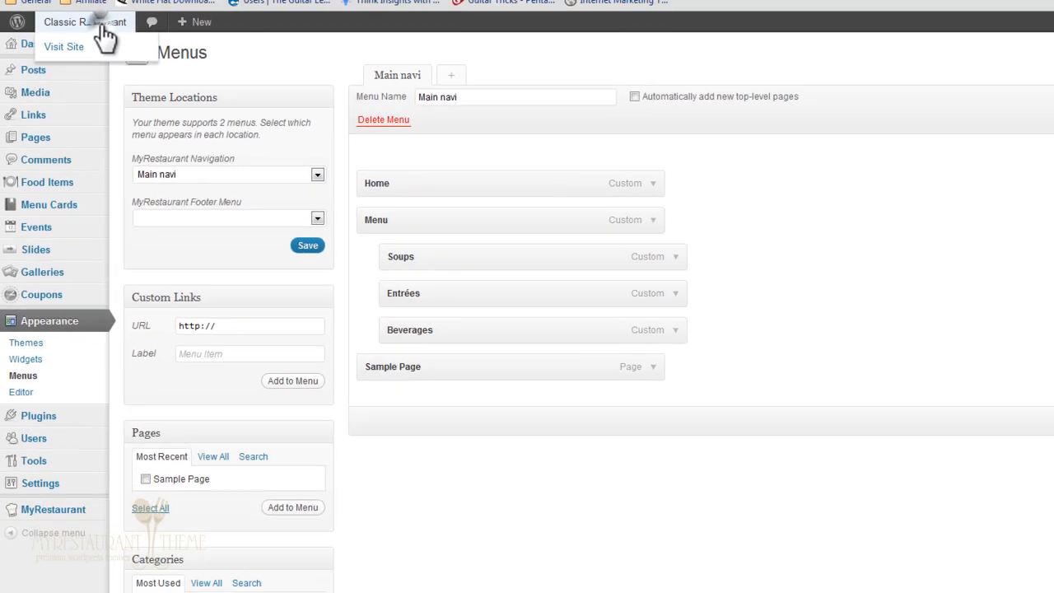
left_click(164, 7)
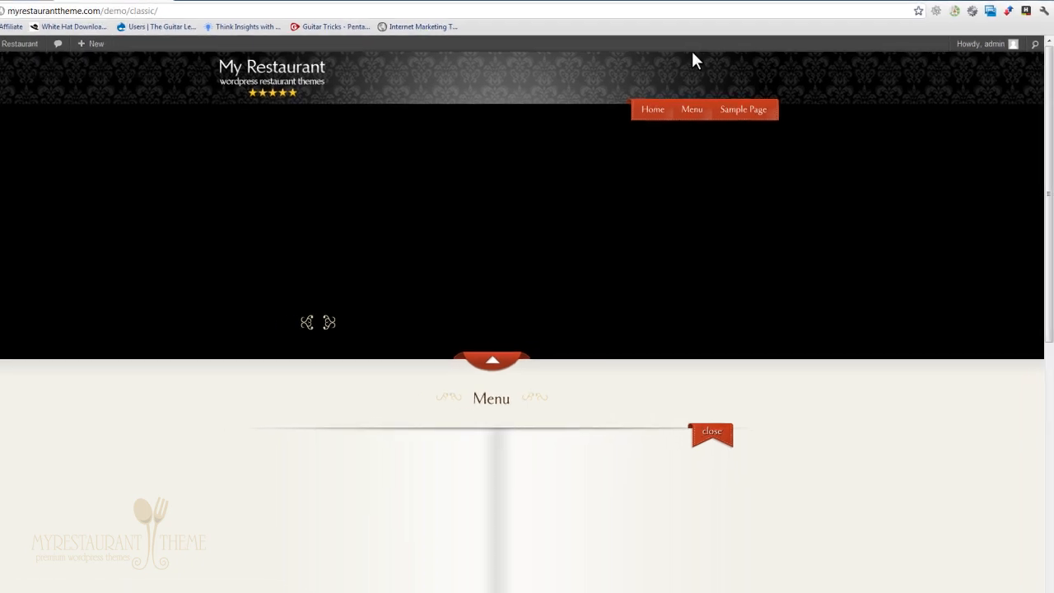
mouse_move(692, 110)
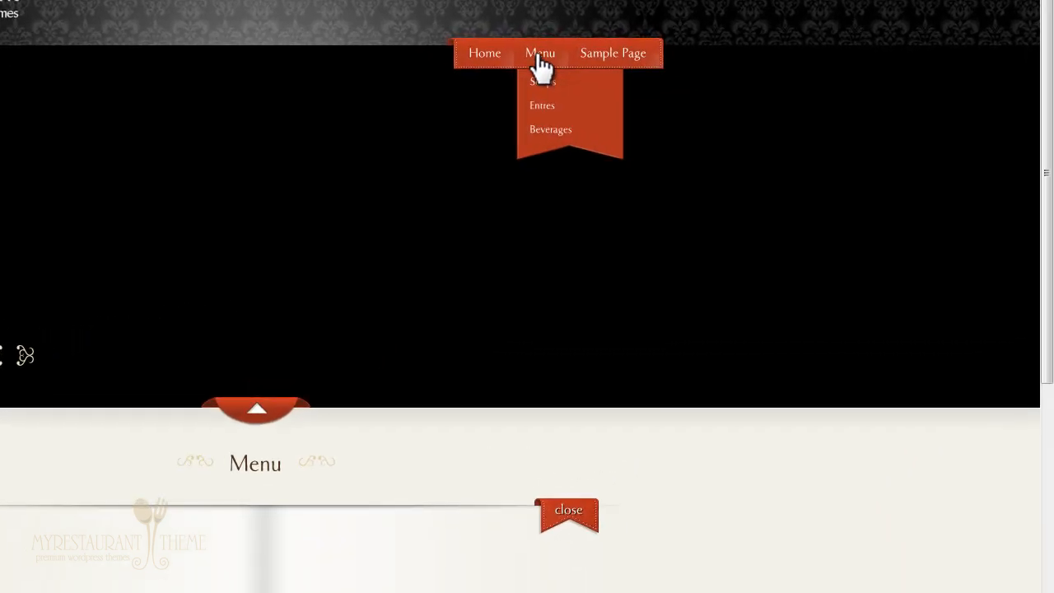
Open the Menu page from the live site's navigation and review the food categories and items on the Main menu card.
left_click(539, 54)
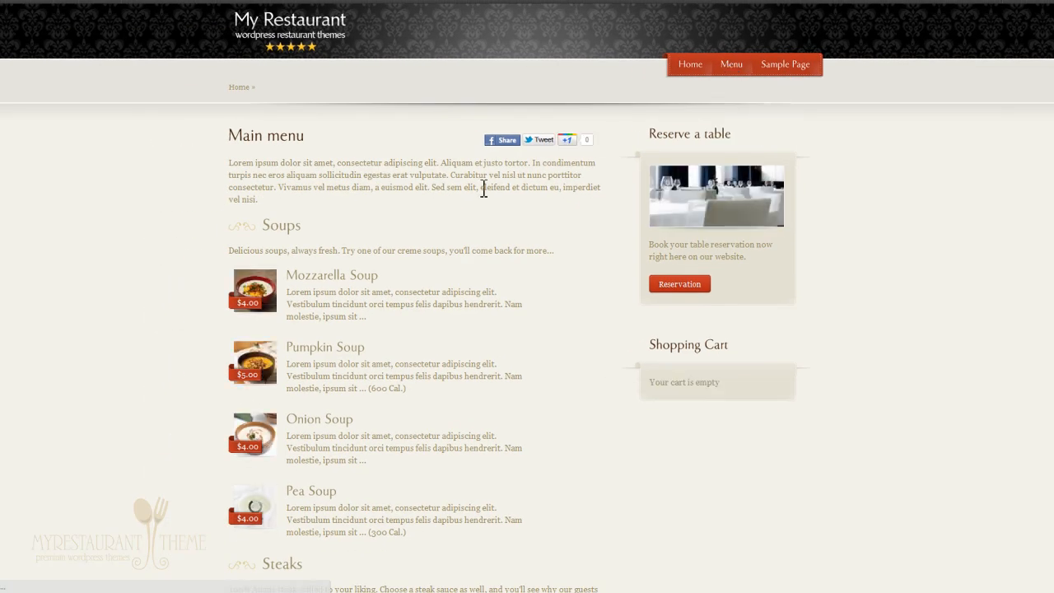
scroll(484, 189, "down", 5)
scroll(484, 190, "down", 5)
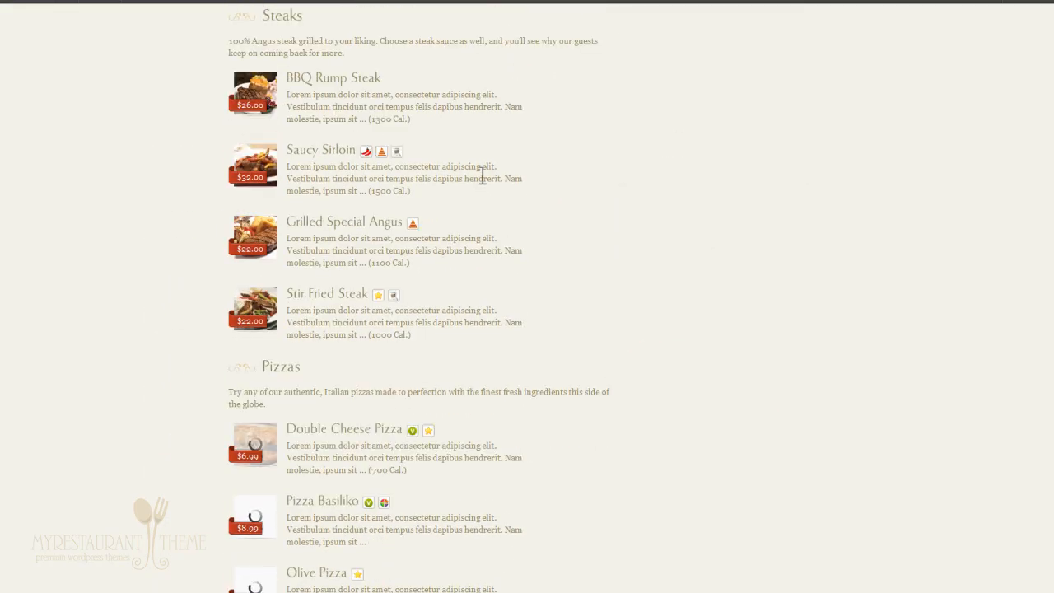
scroll(482, 174, "up", 7)
scroll(483, 174, "up", 3)
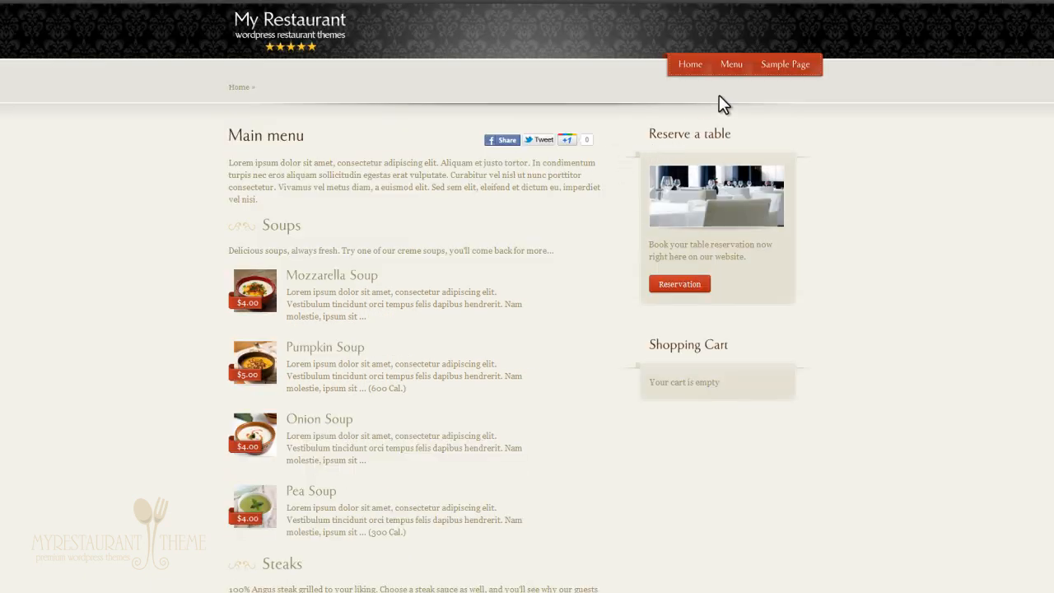
View the Soups, Entres and Beverages menu cards in turn through the Menu item's submenu on the live site.
mouse_move(735, 71)
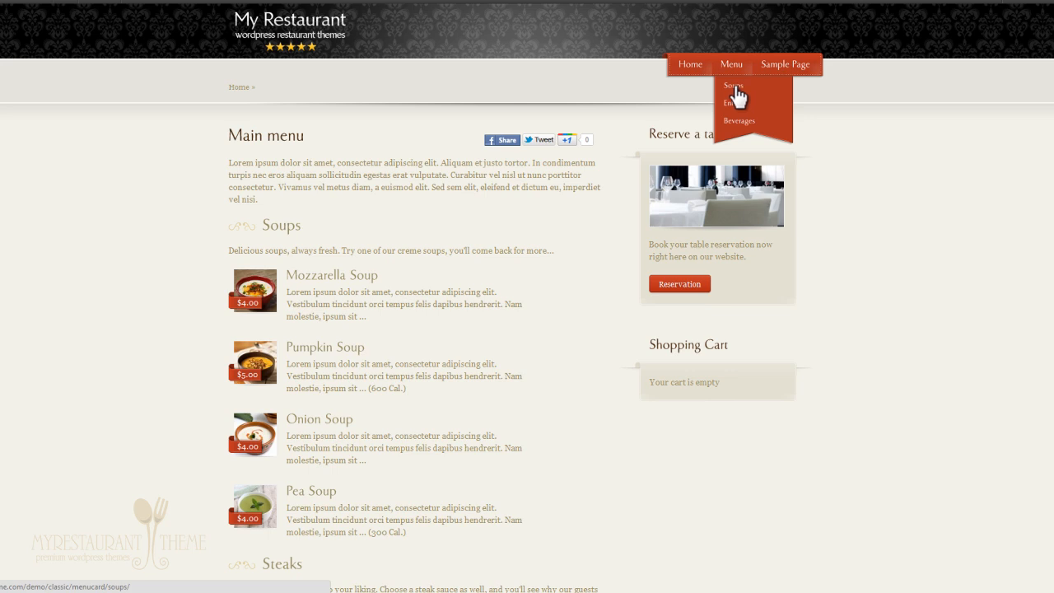
left_click(734, 86)
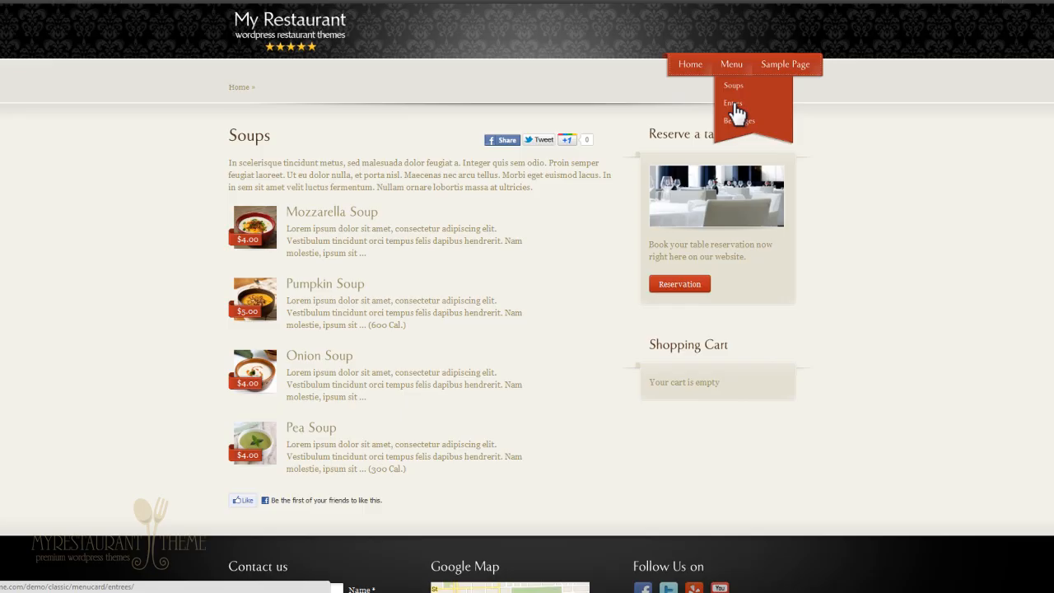
left_click(734, 103)
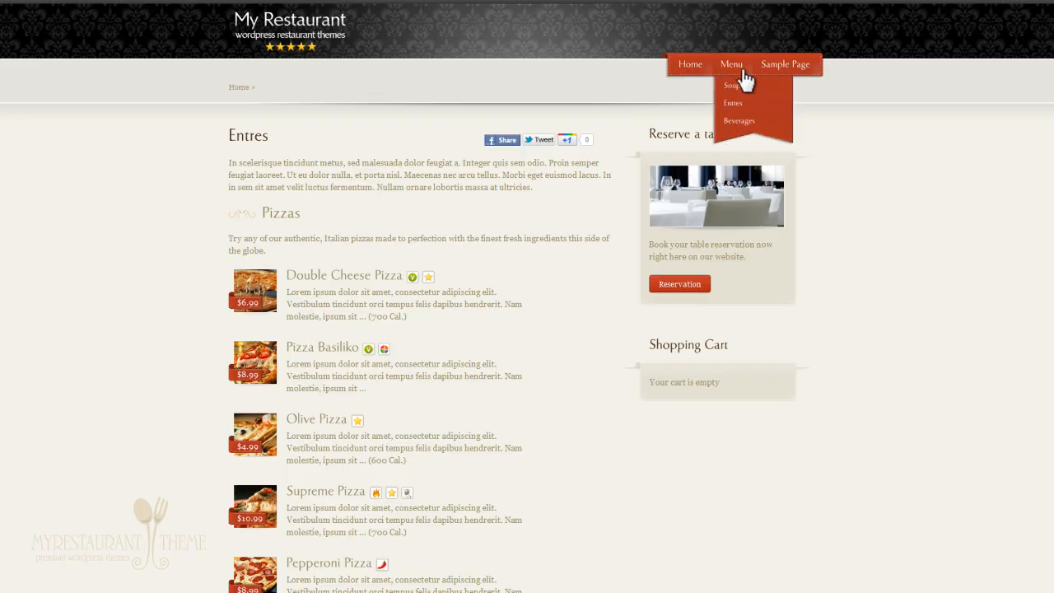
left_click(740, 121)
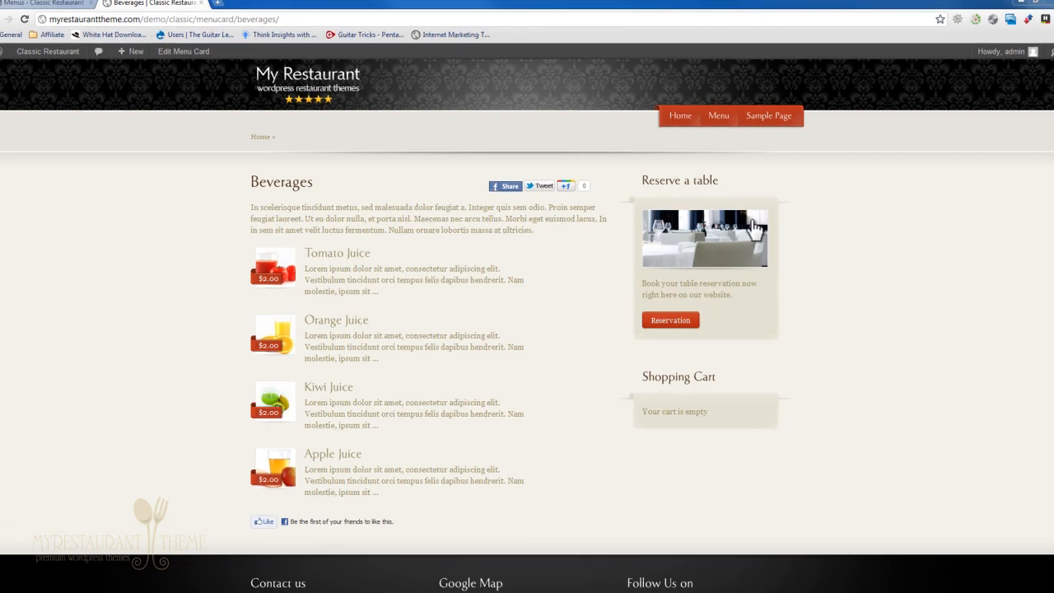
mouse_move(712, 119)
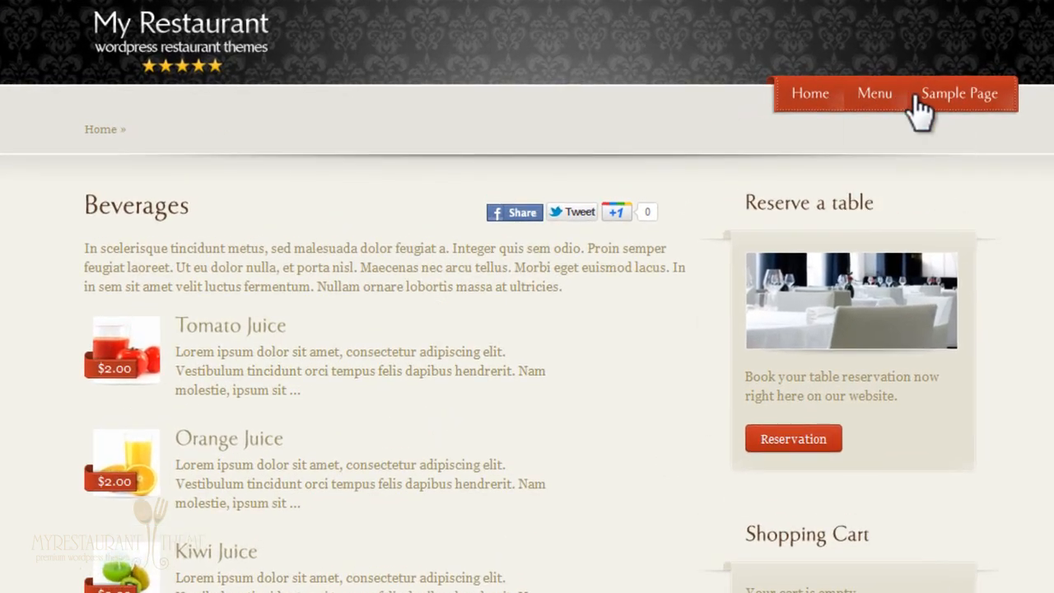